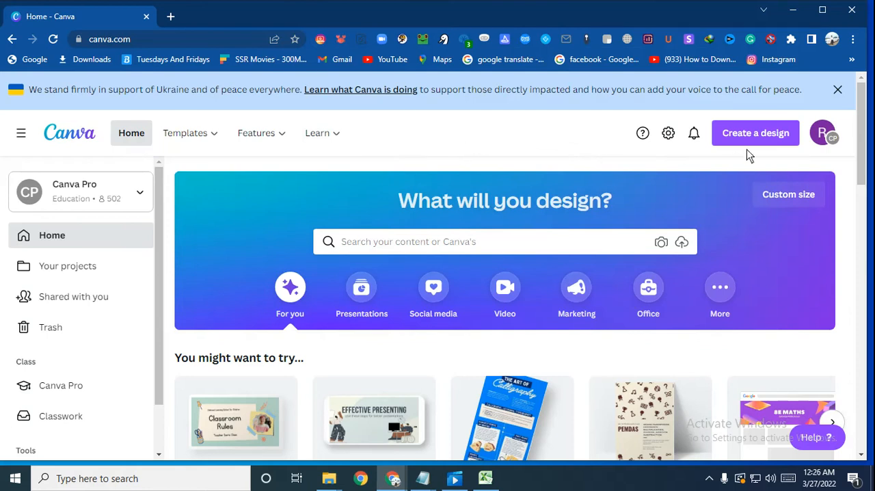
# Step: Find the flyer design types and create a new blank Flyer (Landscape) design
pyautogui.click(748, 132)
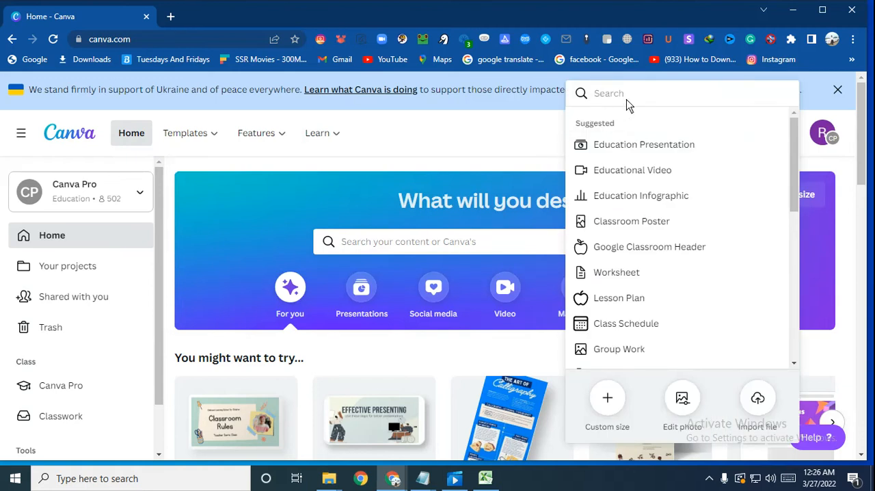
pyautogui.write('fl')
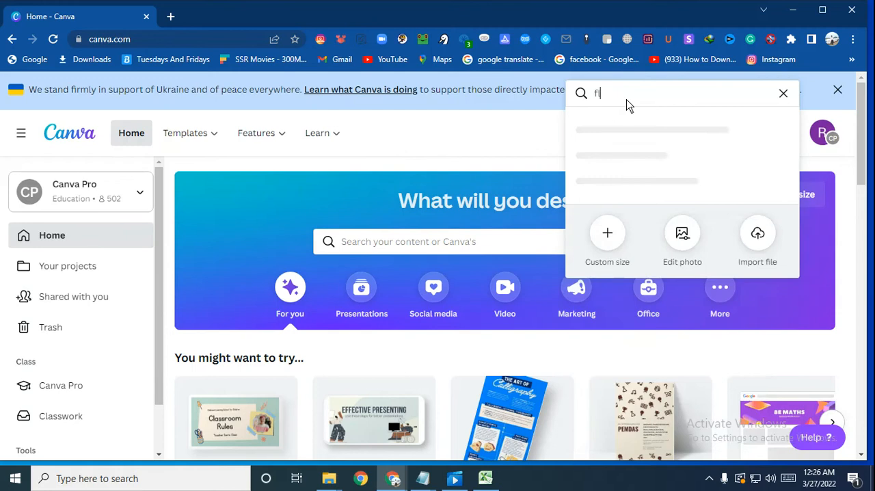
pyautogui.write('yer')
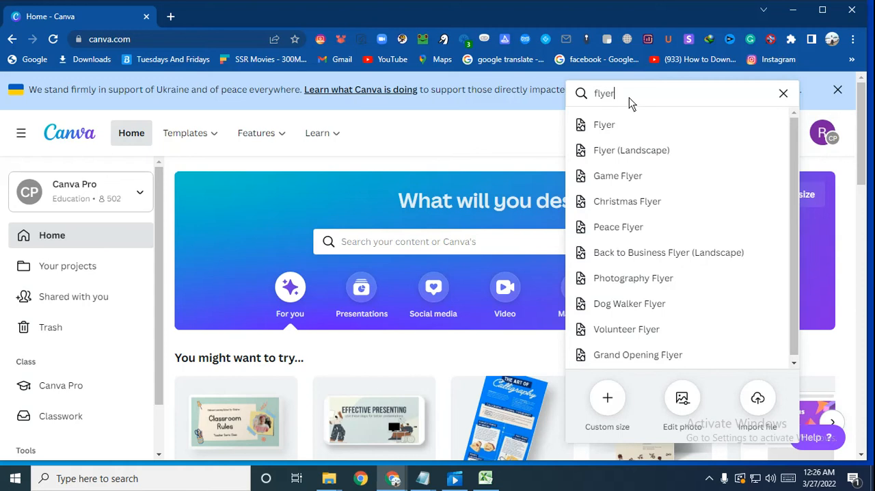
pyautogui.click(634, 146)
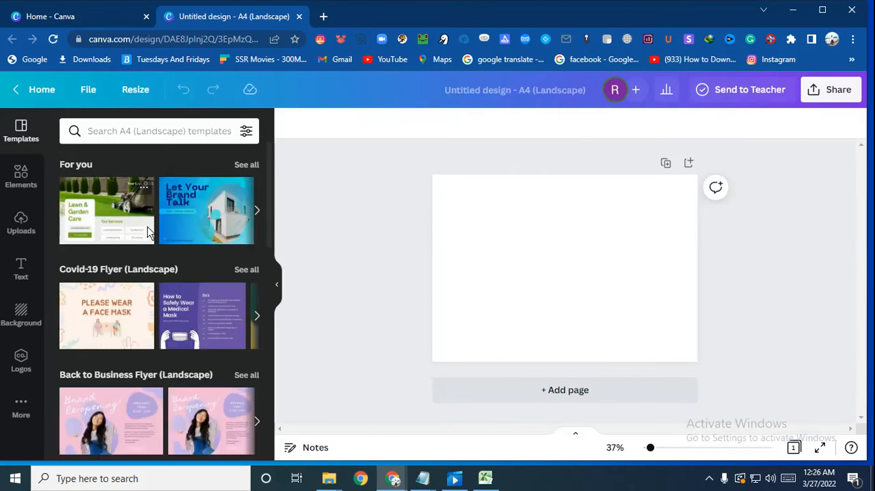
# Step: Look over the suggested landscape templates and search the template library for "foods"
pyautogui.scroll(-10, 146, 231)
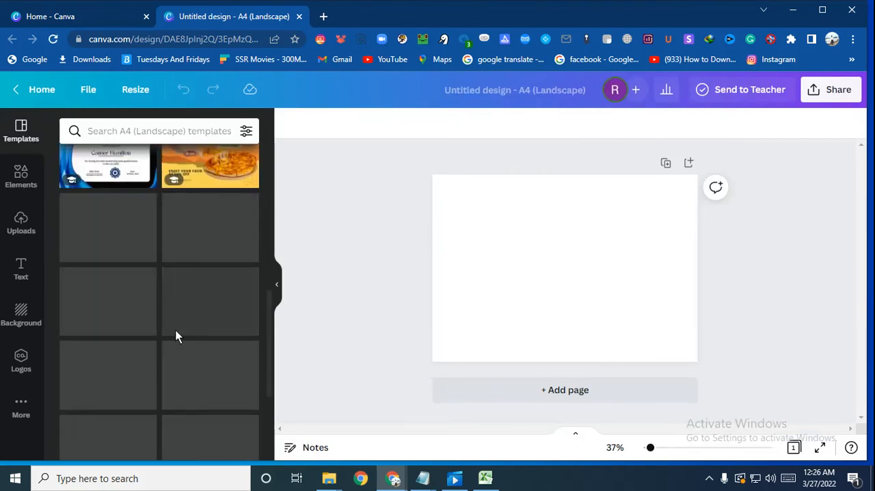
pyautogui.scroll(3, 175, 331)
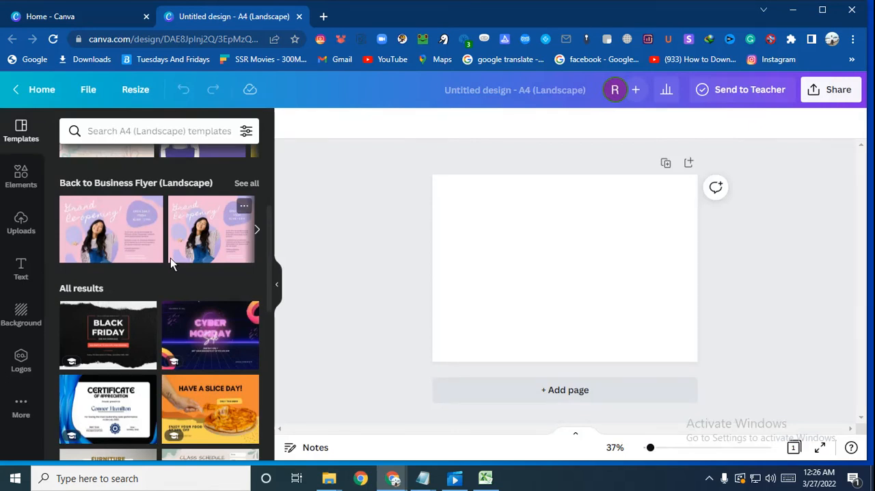
pyautogui.click(159, 136)
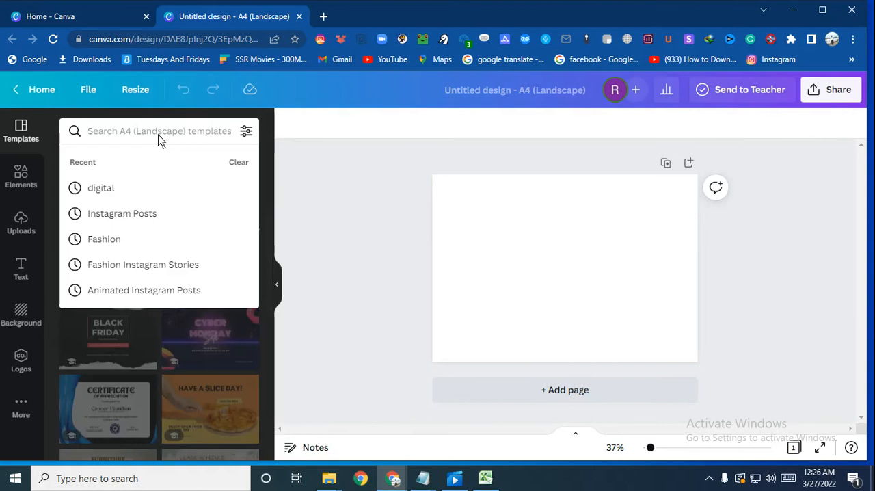
pyautogui.write('f')
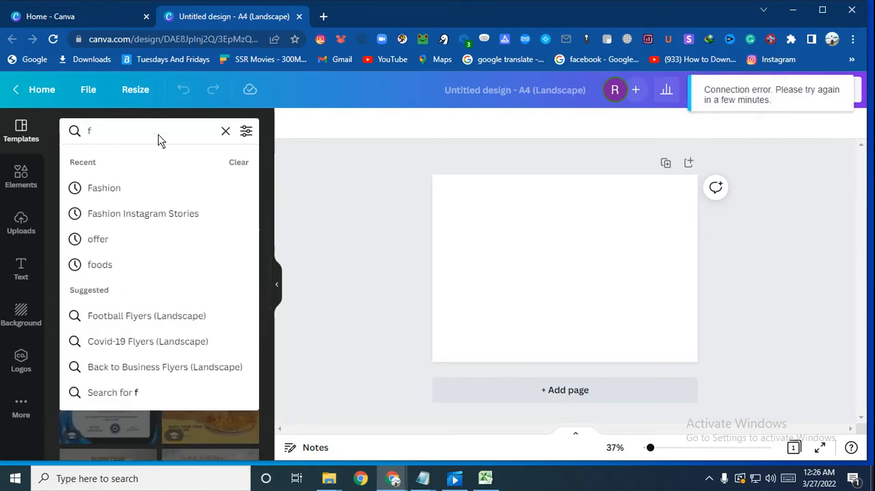
pyautogui.write('oods')
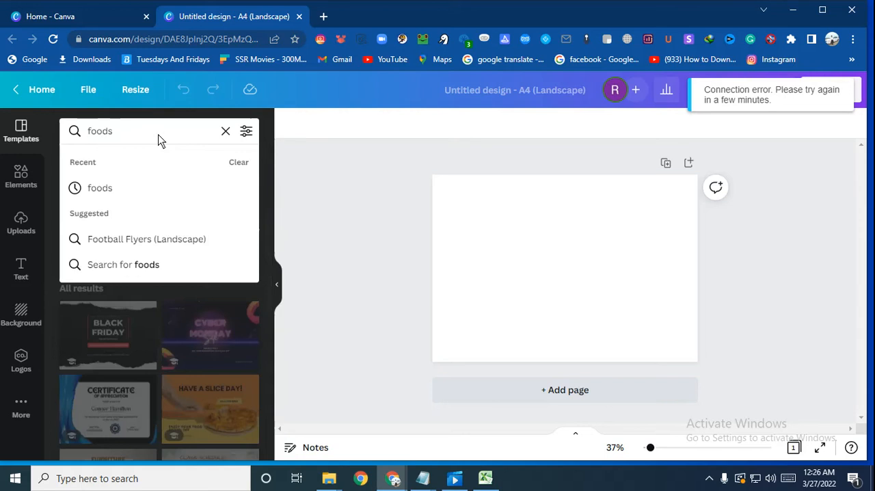
pyautogui.press('Return')
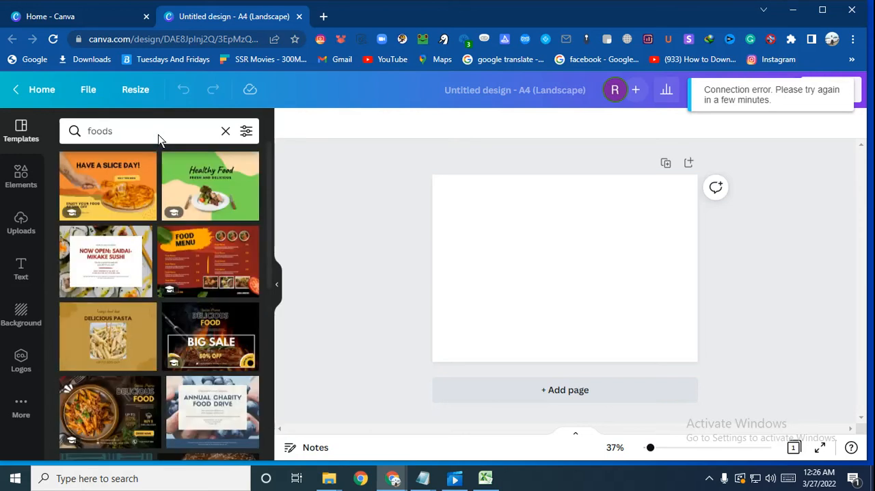
# Step: Browse the food flyer templates for layout ideas and clear the template search, leaving the page blank
pyautogui.scroll(-8, 170, 186)
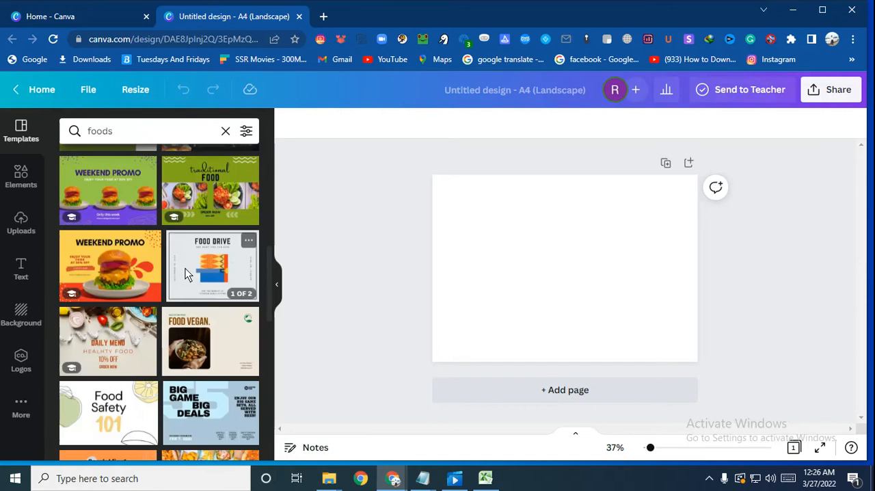
pyautogui.scroll(-3, 163, 350)
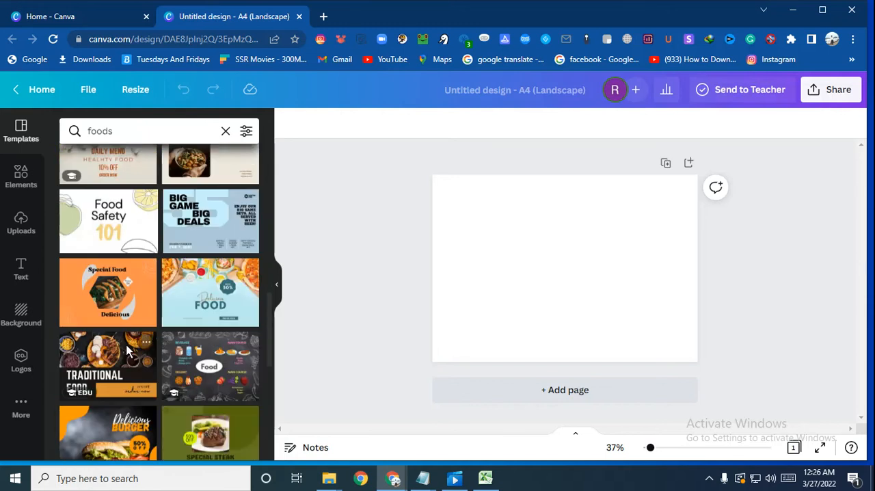
pyautogui.scroll(-2, 162, 350)
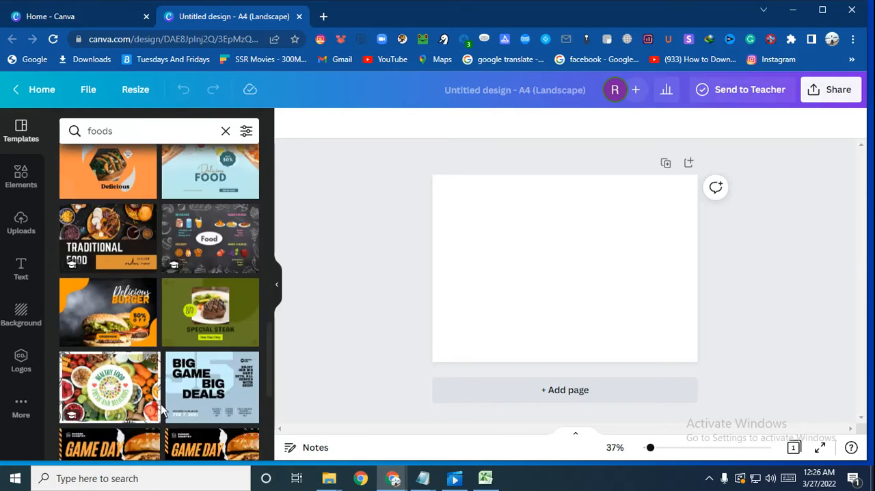
pyautogui.scroll(-3, 172, 387)
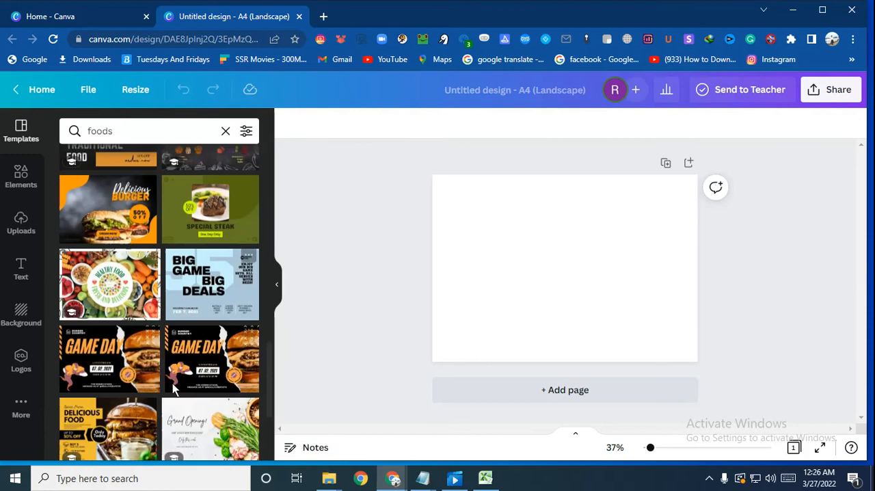
pyautogui.scroll(-5, 172, 383)
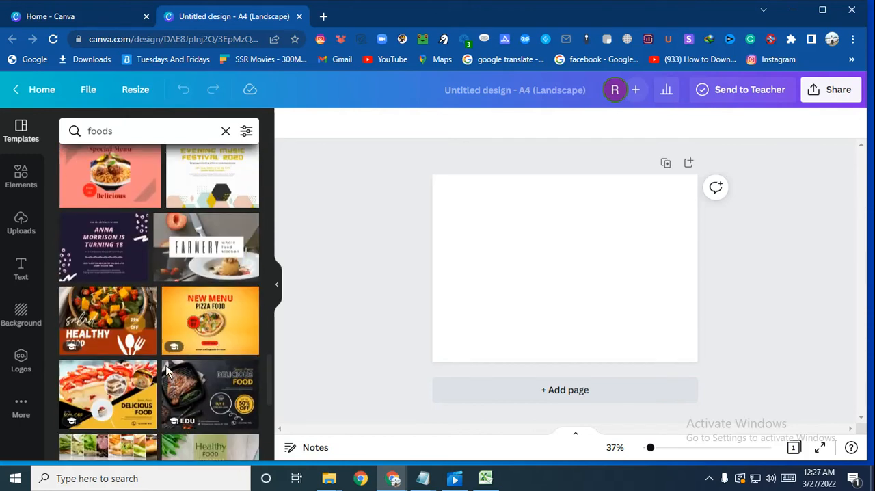
pyautogui.scroll(-5, 164, 382)
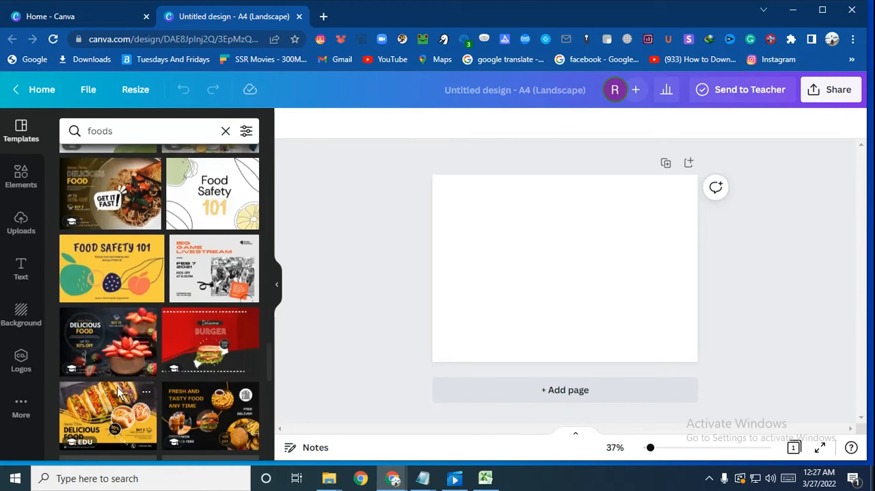
pyautogui.scroll(-3, 170, 335)
pyautogui.scroll(-3, 170, 335)
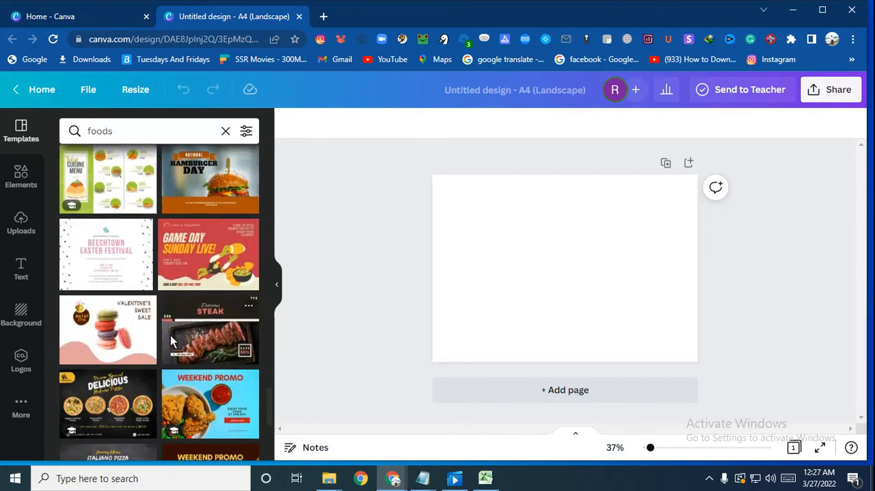
pyautogui.scroll(-1, 170, 335)
pyautogui.click(506, 287)
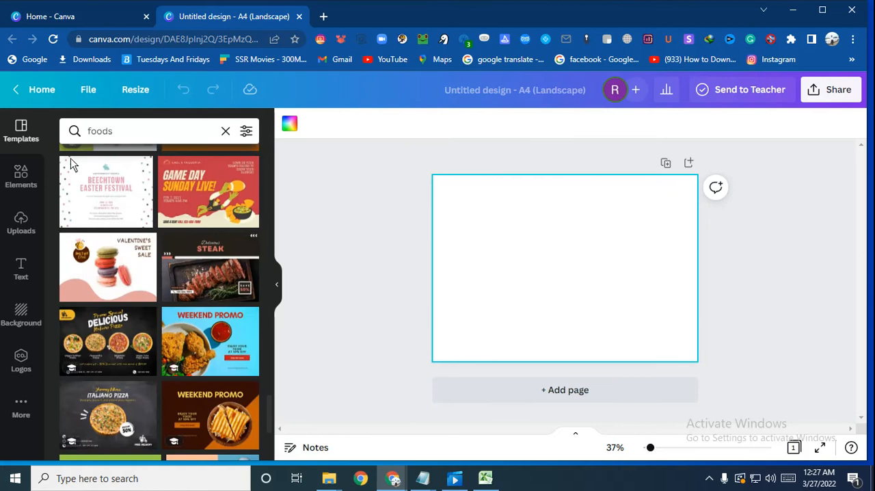
pyautogui.click(226, 131)
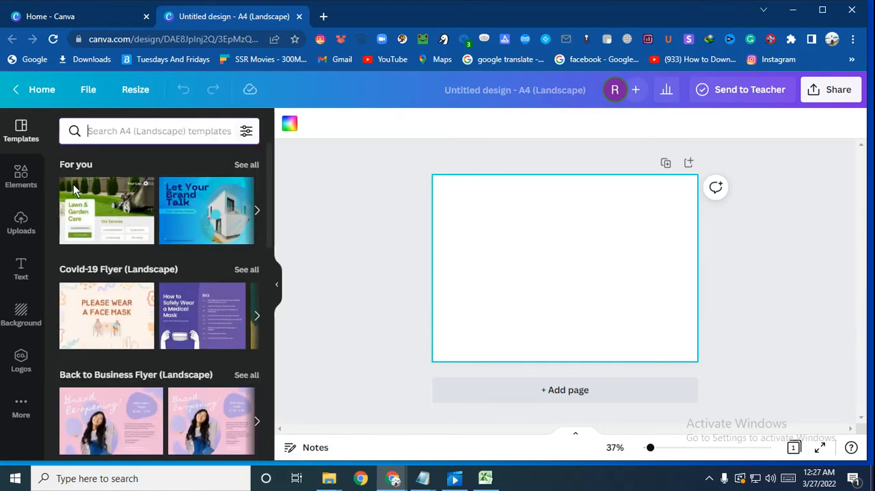
# Step: Fill the blank page's background with the medium-light grey default colour
pyautogui.click(290, 124)
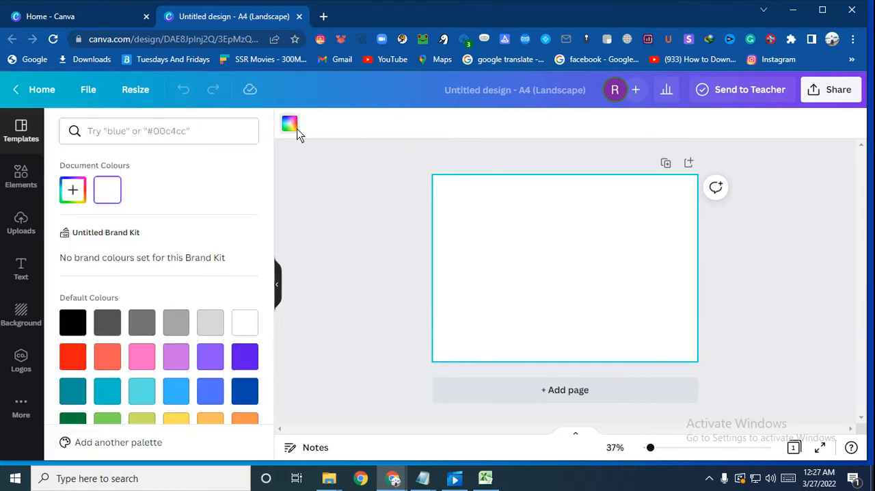
pyautogui.click(175, 324)
pyautogui.click(355, 192)
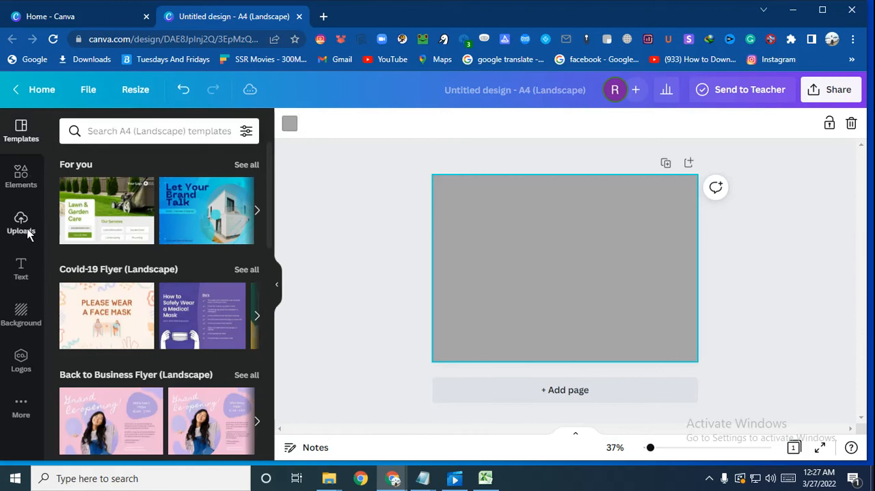
# Step: Search the design elements for "burger"
pyautogui.click(21, 171)
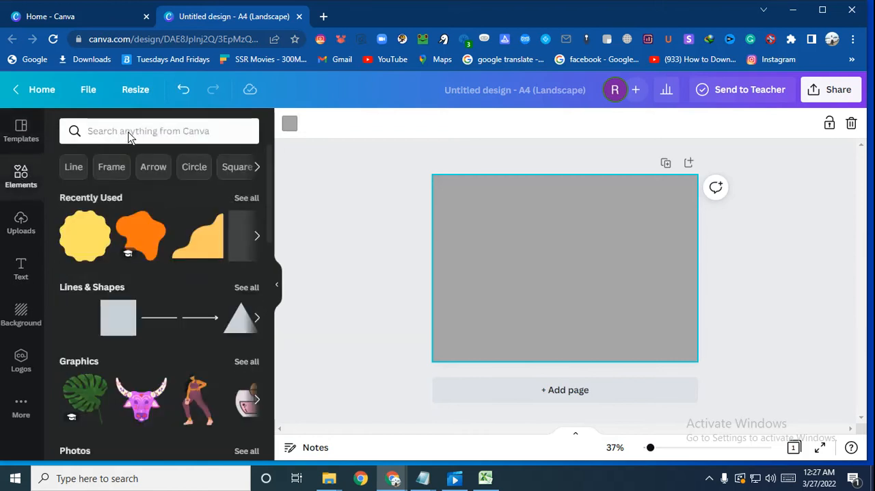
pyautogui.click(130, 133)
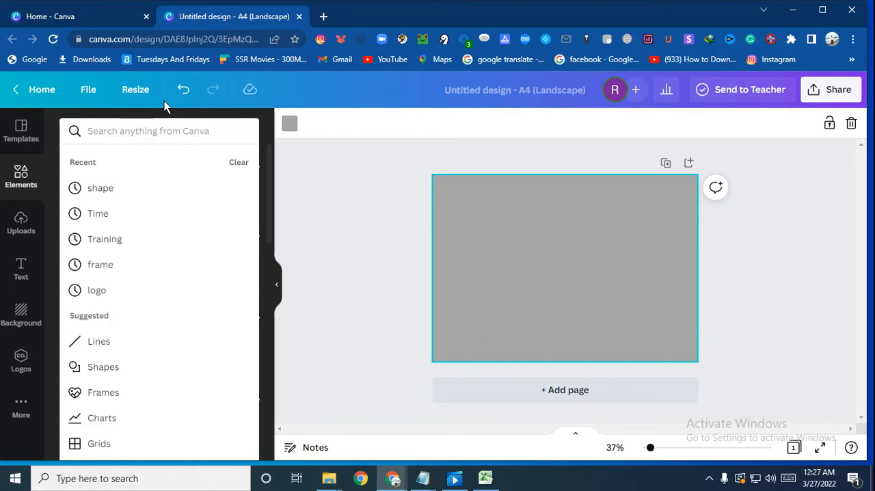
pyautogui.write('bu')
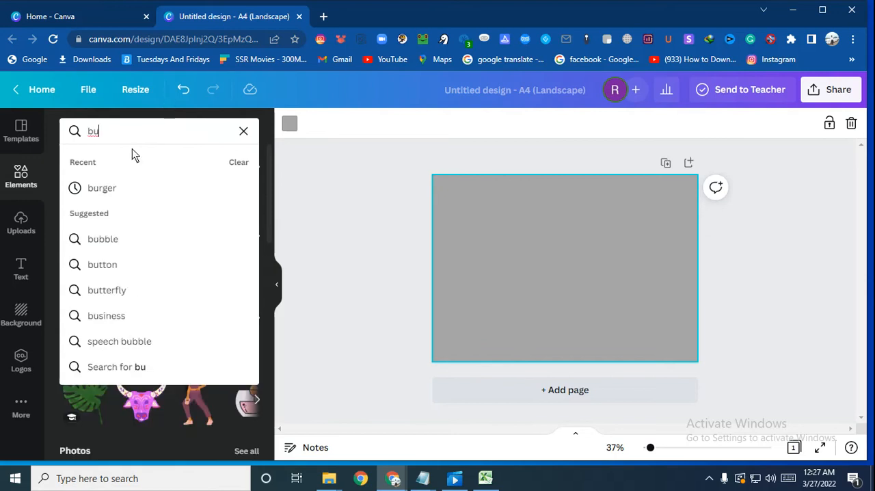
pyautogui.click(118, 188)
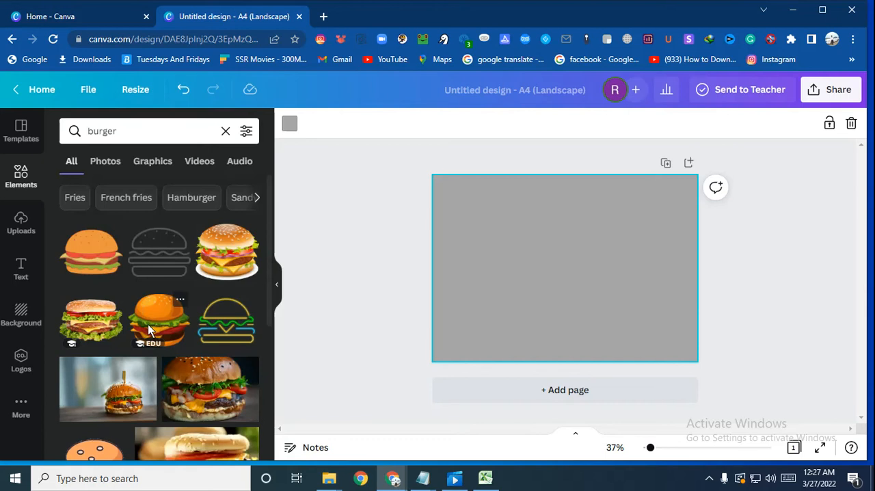
# Step: Add the cut-out double cheeseburger photo with lettuce and tomato to the page and shrink it slightly
pyautogui.scroll(-2, 149, 321)
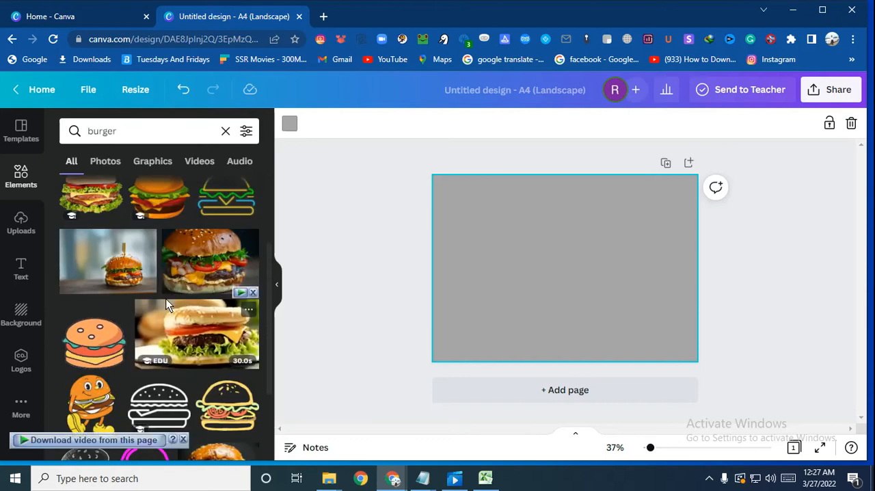
pyautogui.scroll(-3, 166, 299)
pyautogui.scroll(-5, 166, 305)
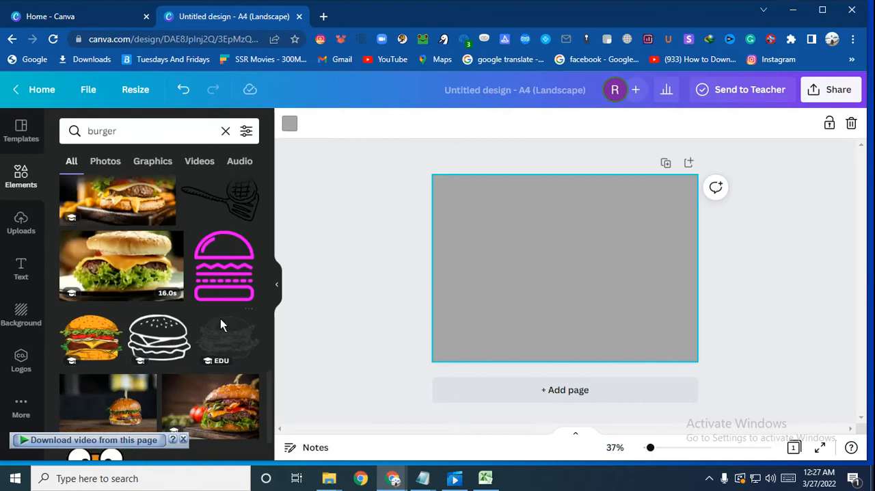
pyautogui.scroll(-3, 149, 317)
pyautogui.scroll(-5, 109, 353)
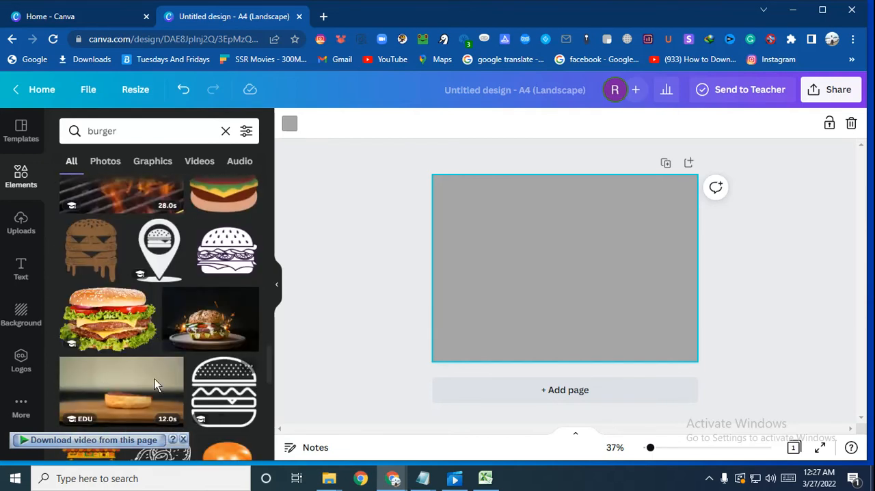
pyautogui.click(106, 321)
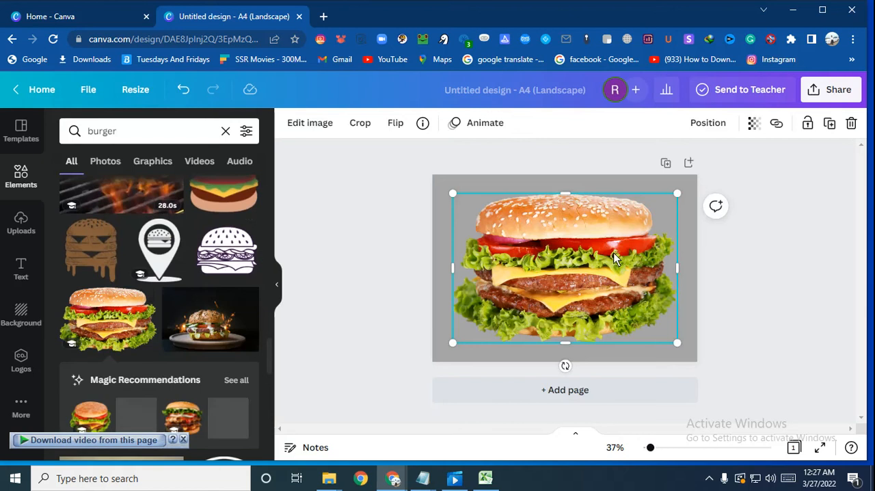
pyautogui.moveTo(677, 343); pyautogui.dragTo(650, 319)
# Step: Try yellow as the page background behind the burger and settle on the lime green default colour
pyautogui.click(675, 288)
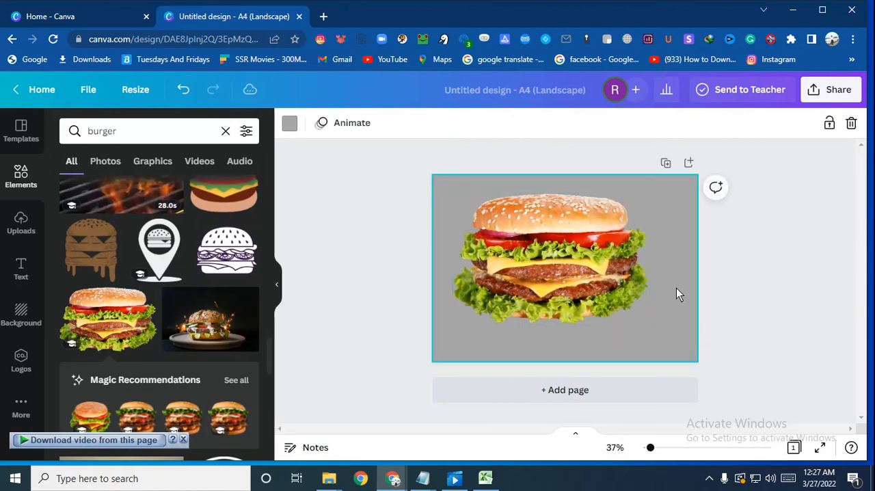
pyautogui.click(289, 124)
pyautogui.click(176, 394)
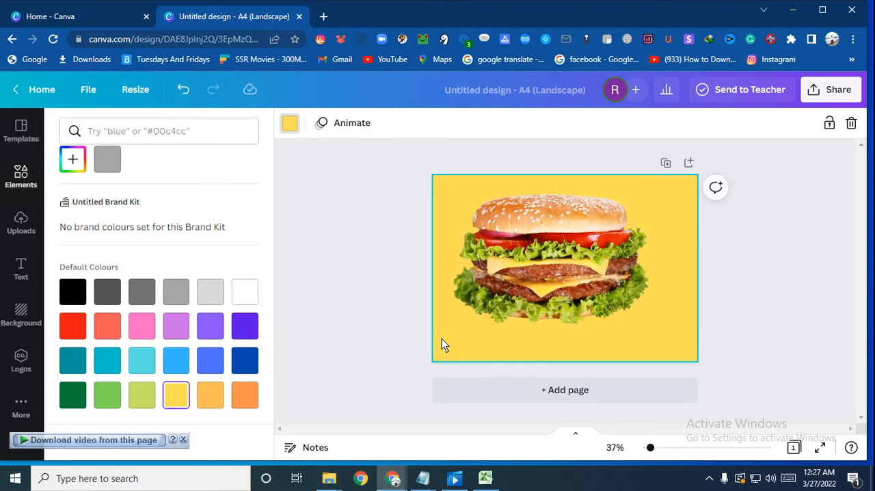
pyautogui.click(132, 396)
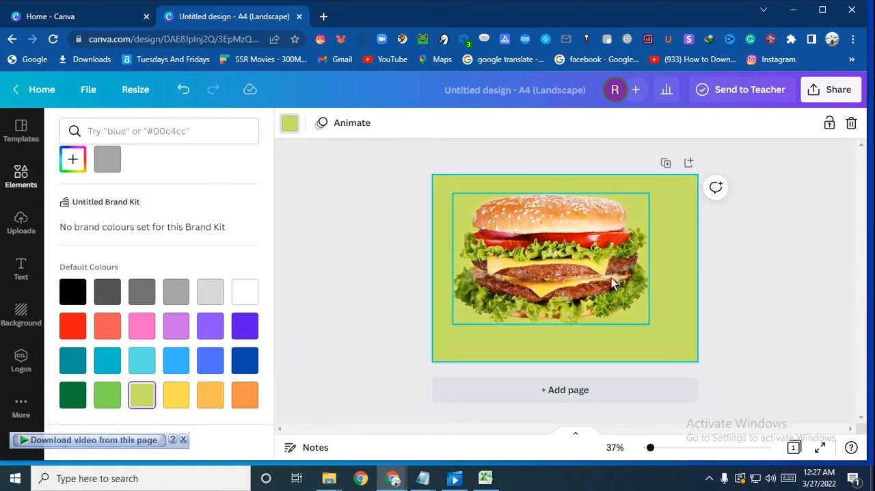
pyautogui.click(544, 290)
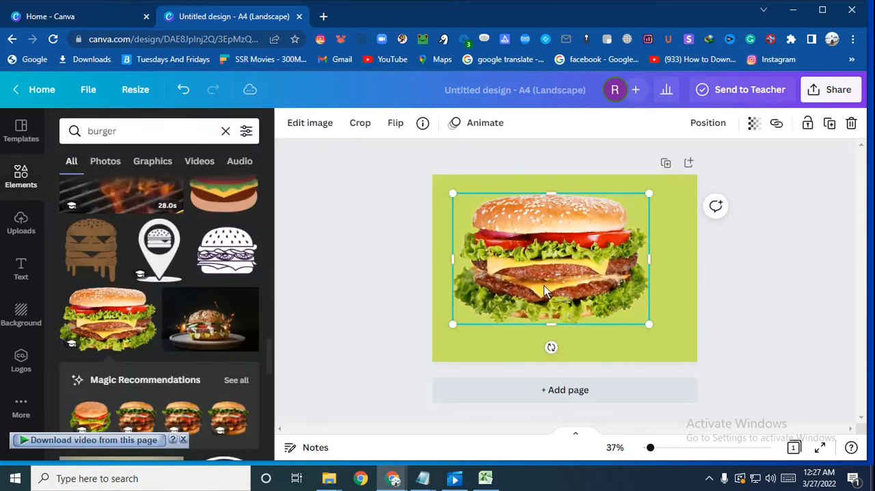
pyautogui.click(319, 126)
pyautogui.click(552, 250)
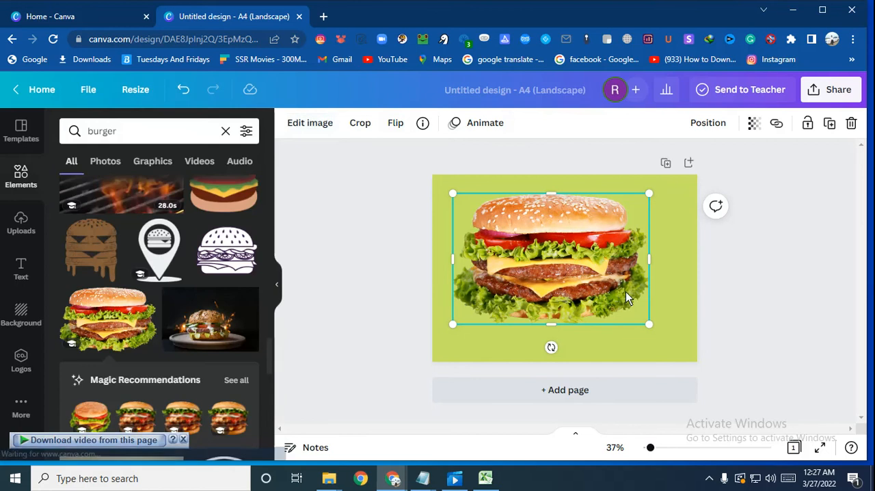
pyautogui.click(668, 301)
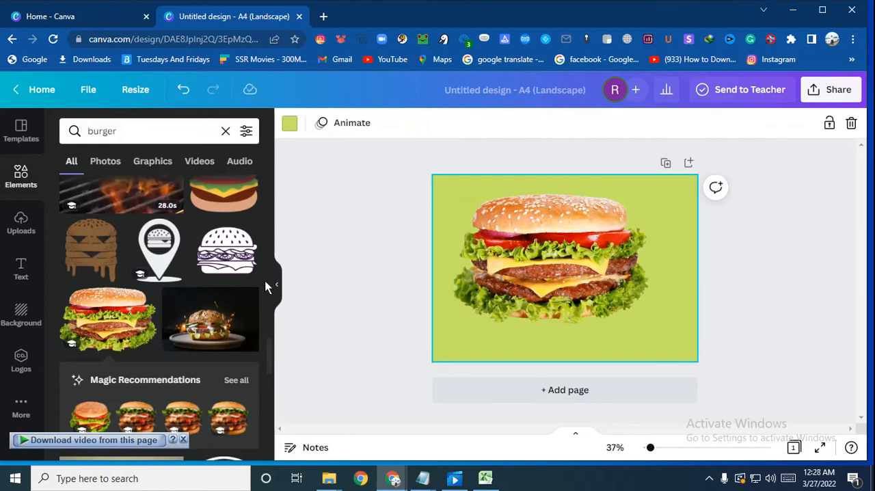
# Step: Try the light green and light orange default colours as the page background and settle on yellow
pyautogui.scroll(-2, 150, 337)
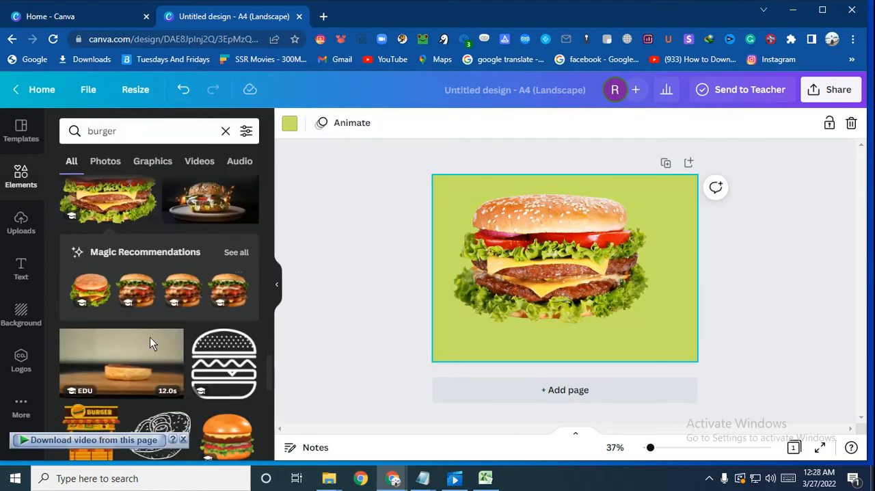
pyautogui.click(289, 124)
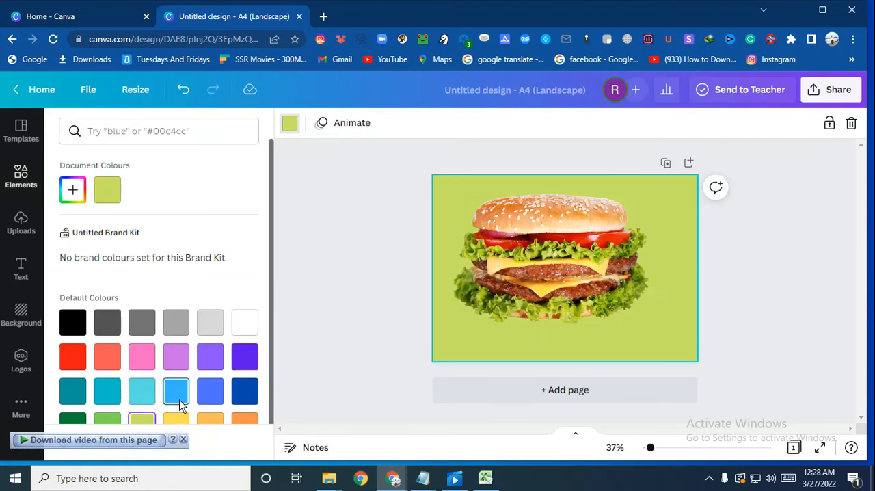
pyautogui.scroll(-1, 154, 379)
pyautogui.click(111, 400)
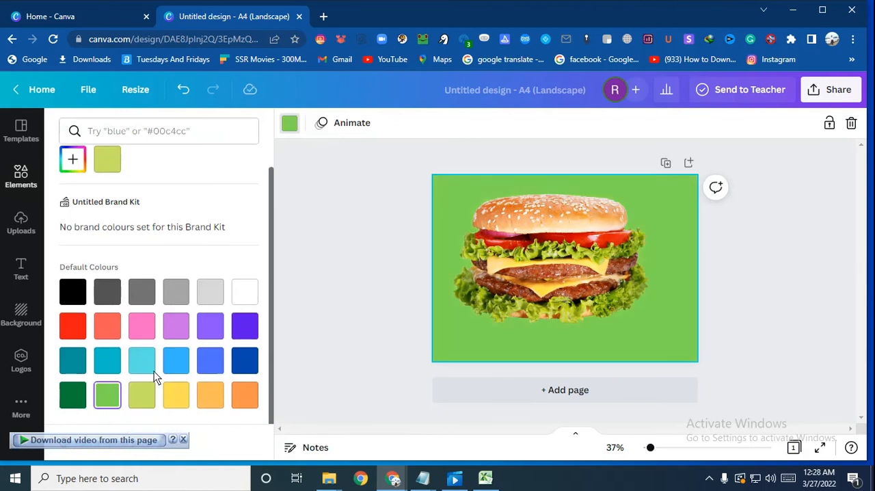
pyautogui.click(175, 395)
pyautogui.click(213, 395)
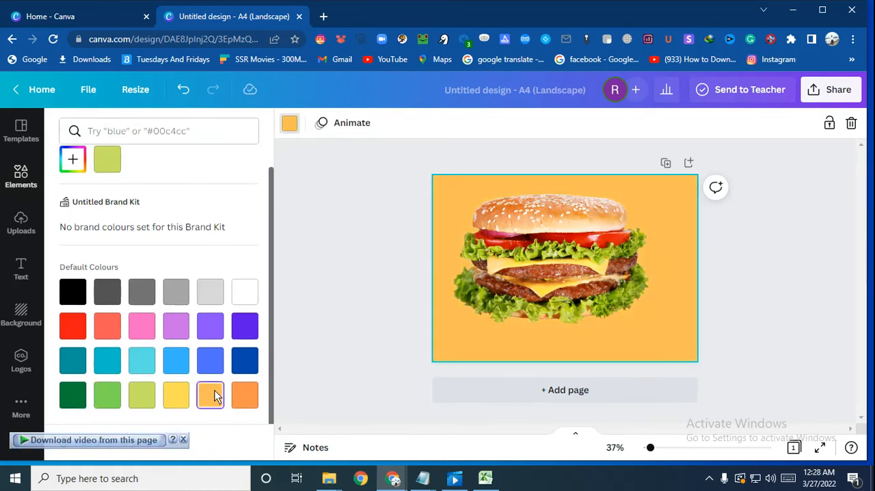
pyautogui.click(176, 394)
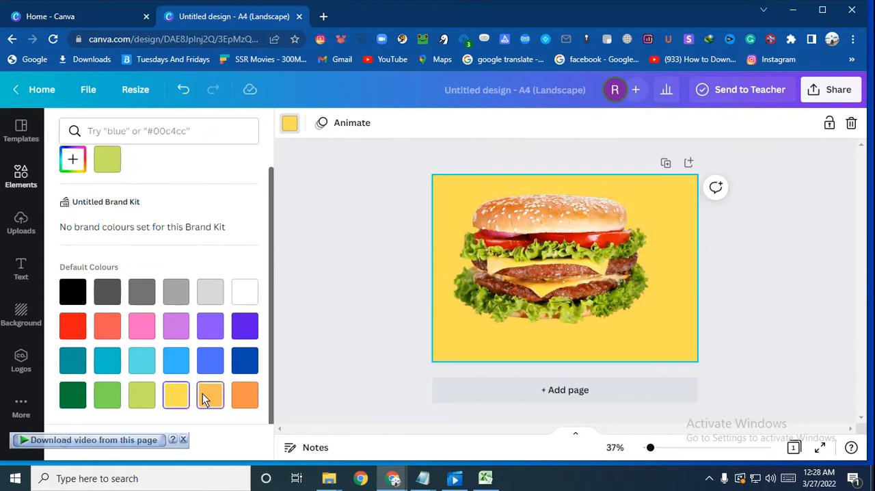
pyautogui.click(202, 393)
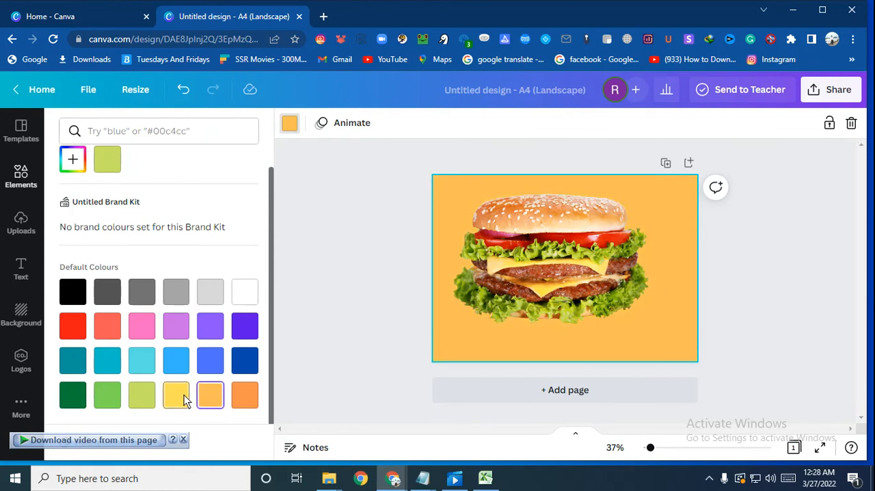
pyautogui.click(179, 396)
# Step: Shrink the burger photo to about half the page width and place it in the right half of the page
pyautogui.click(591, 242)
pyautogui.moveTo(601, 274); pyautogui.dragTo(601, 265)
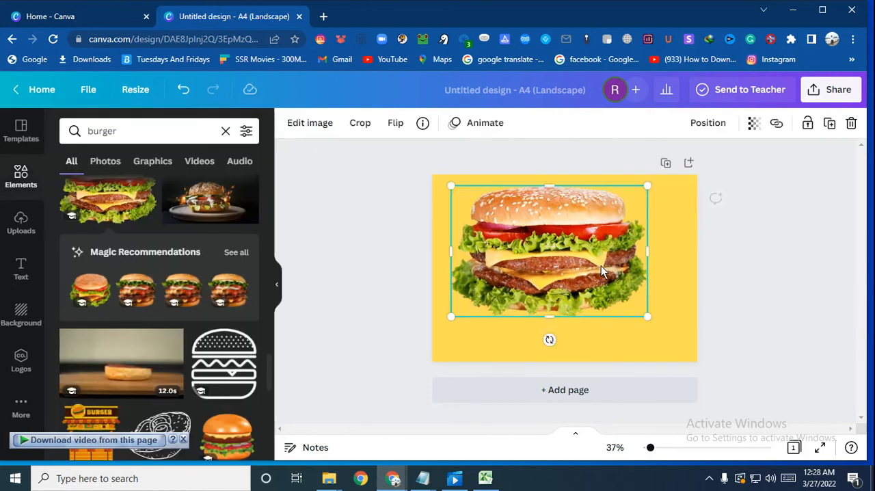
pyautogui.moveTo(450, 317); pyautogui.dragTo(531, 307)
pyautogui.moveTo(583, 239); pyautogui.dragTo(602, 268)
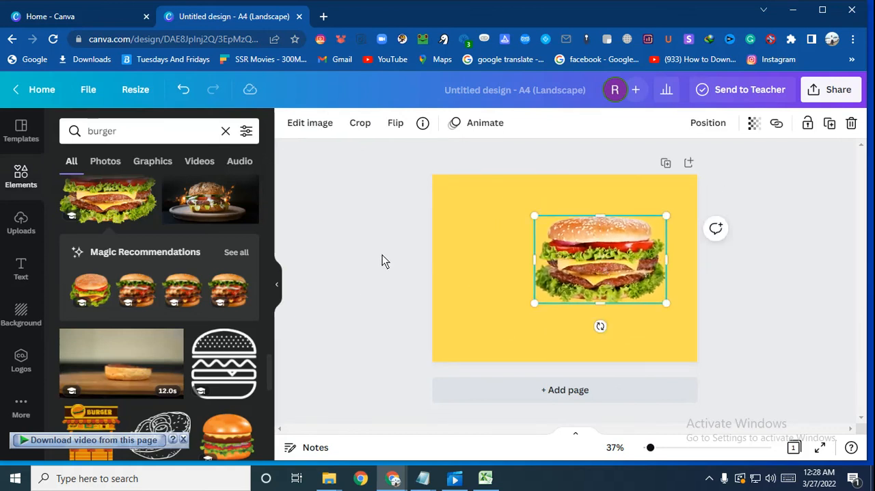
pyautogui.click(348, 275)
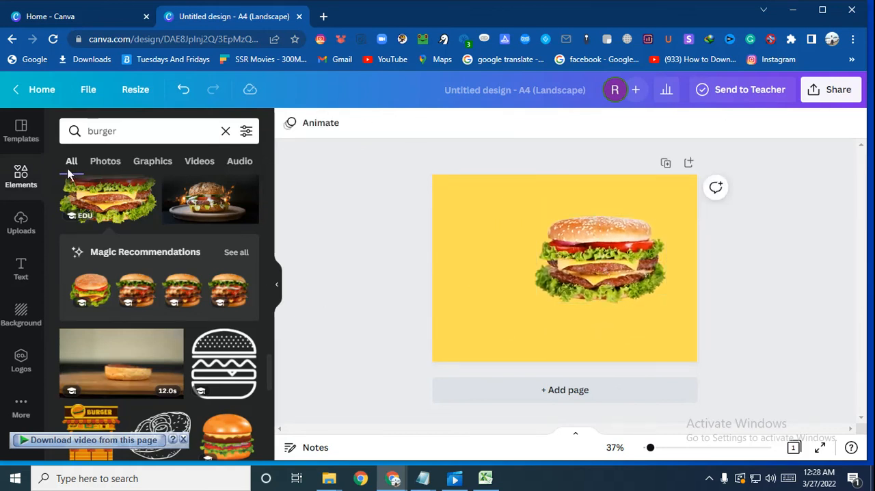
# Step: Clear the burger search, add the pile-of-fries graphic, then shrink, rotate and place it just left of the burger
pyautogui.click(225, 131)
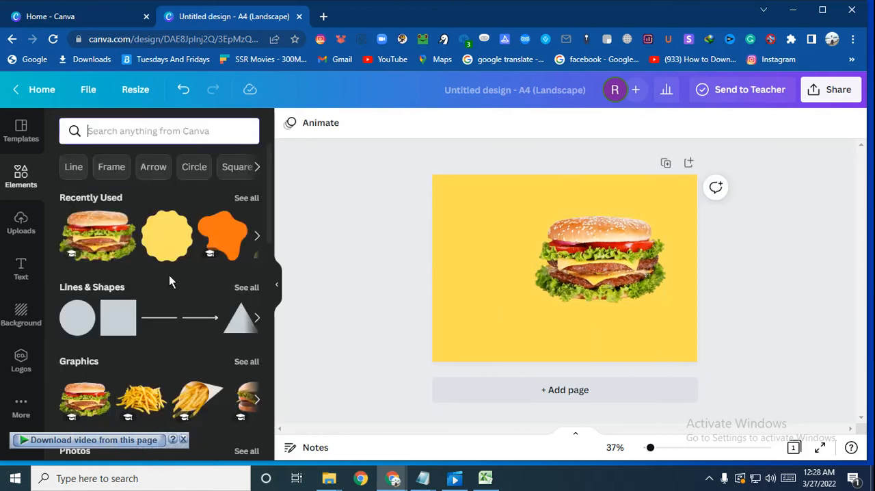
pyautogui.scroll(-2, 169, 275)
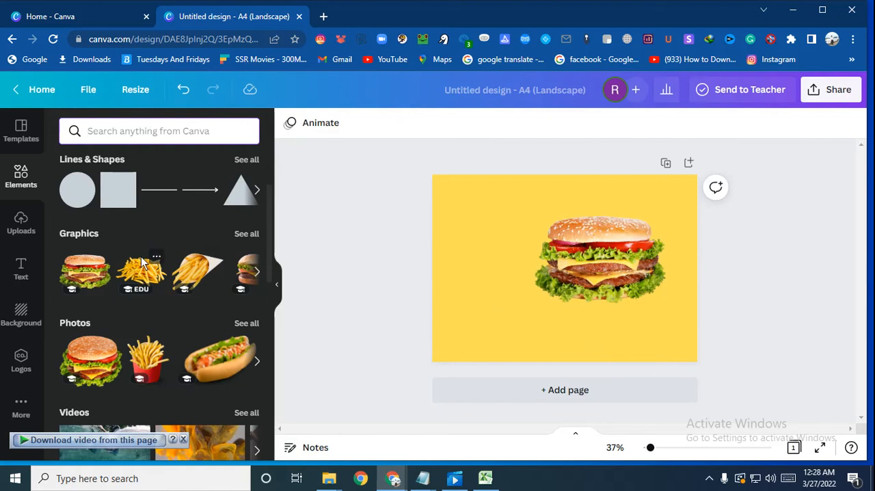
pyautogui.click(141, 267)
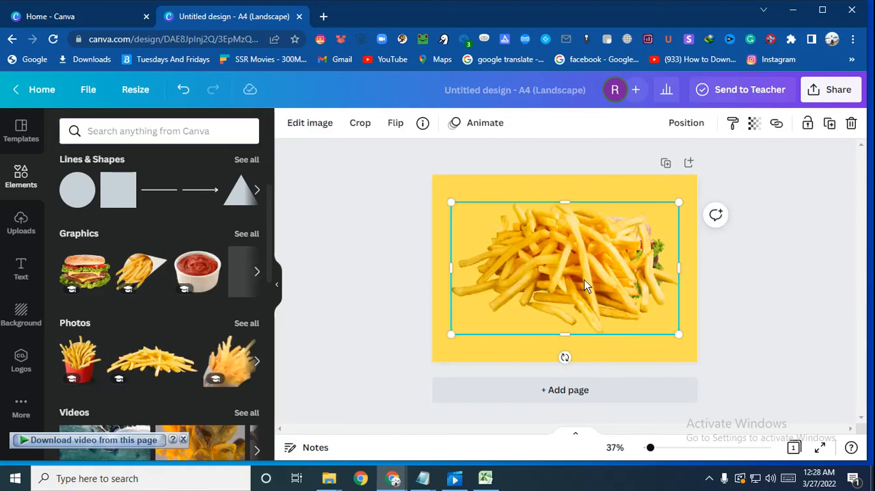
pyautogui.moveTo(677, 204); pyautogui.dragTo(550, 276)
pyautogui.moveTo(451, 335); pyautogui.dragTo(506, 289)
pyautogui.click(541, 313)
pyautogui.click(503, 327)
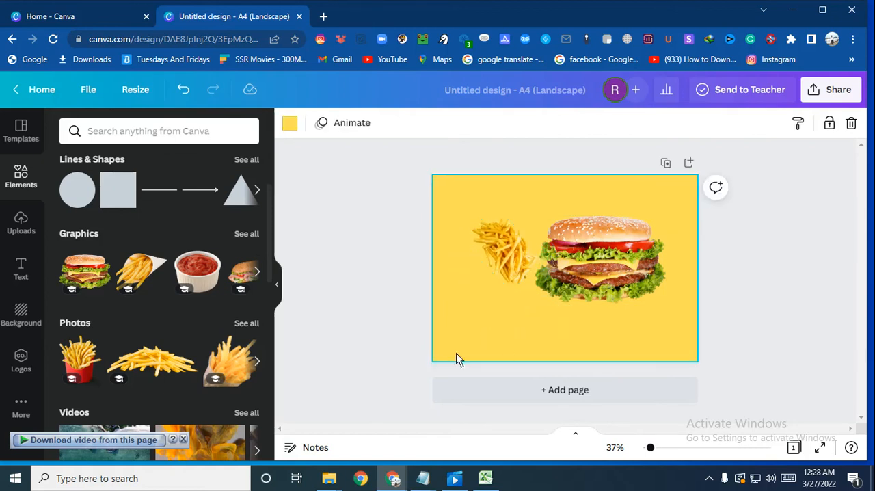
# Step: Add the graphic of a white bowl of ketchup, shrink it and place it below the fries beside the burger
pyautogui.scroll(-3, 191, 342)
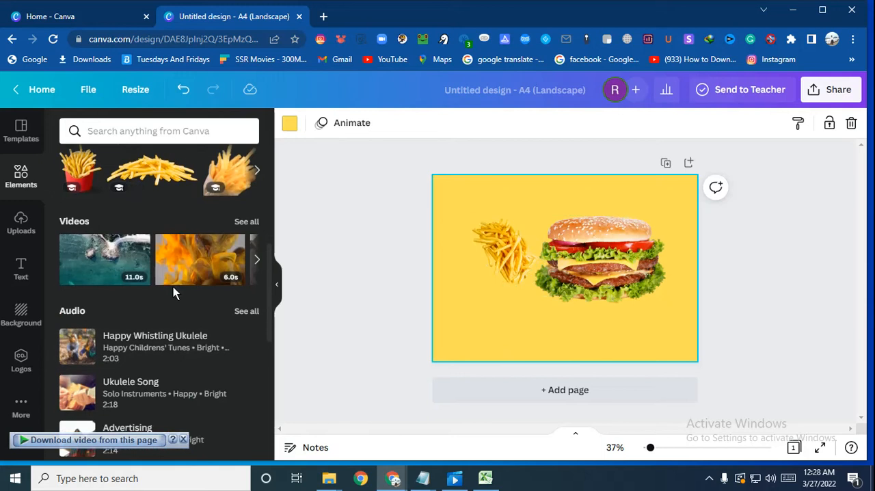
pyautogui.scroll(5, 173, 289)
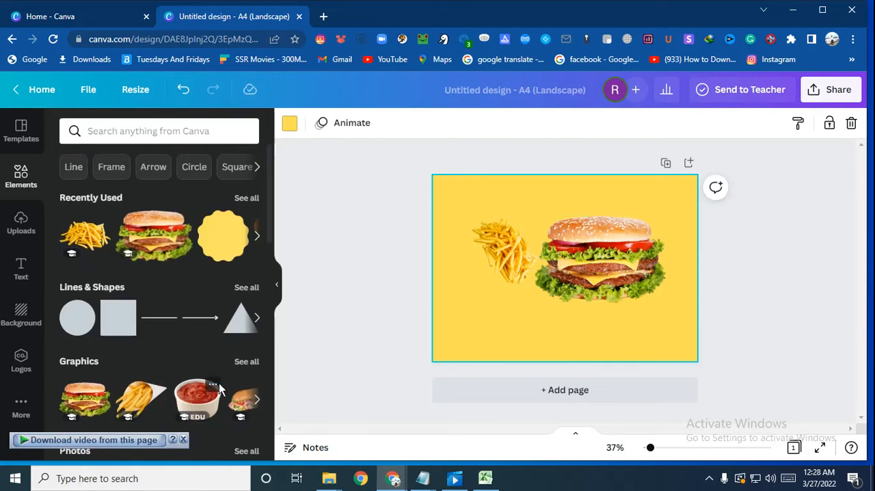
pyautogui.click(258, 402)
pyautogui.click(257, 401)
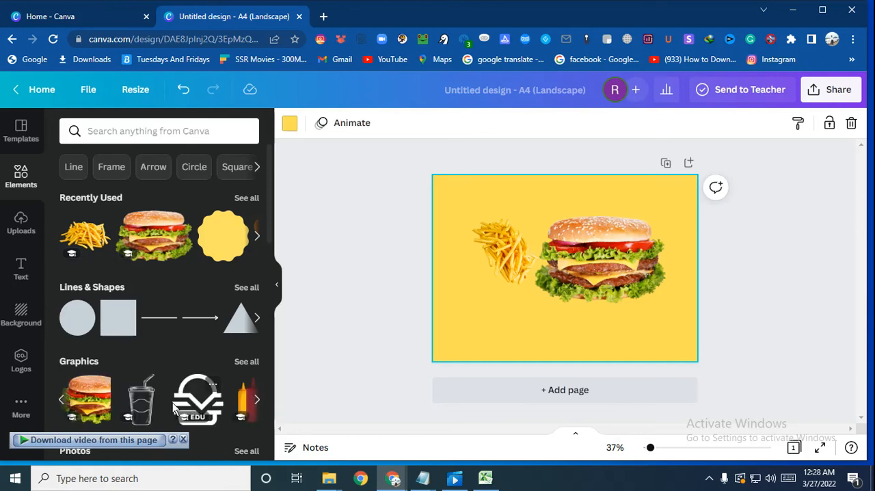
pyautogui.click(60, 400)
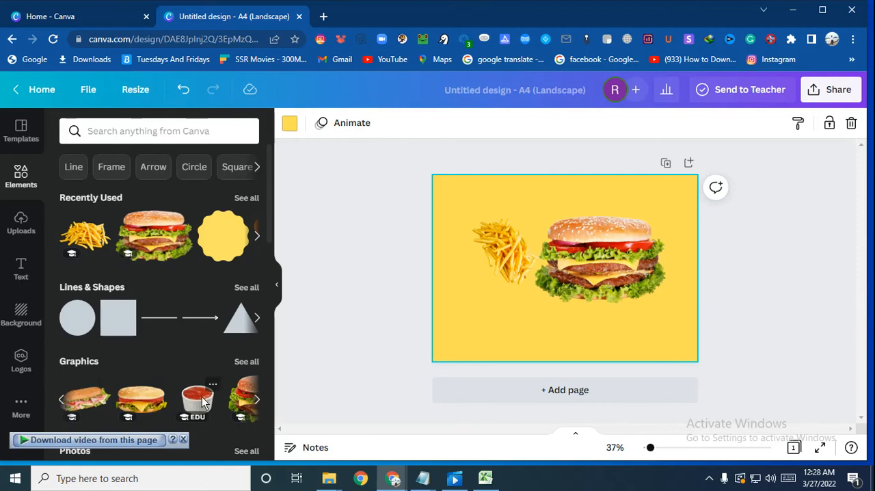
pyautogui.click(197, 403)
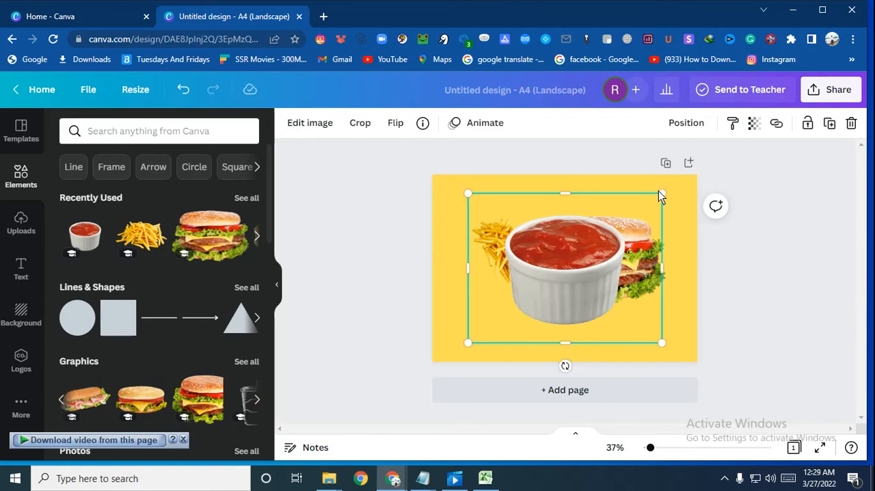
pyautogui.moveTo(661, 192); pyautogui.dragTo(528, 304)
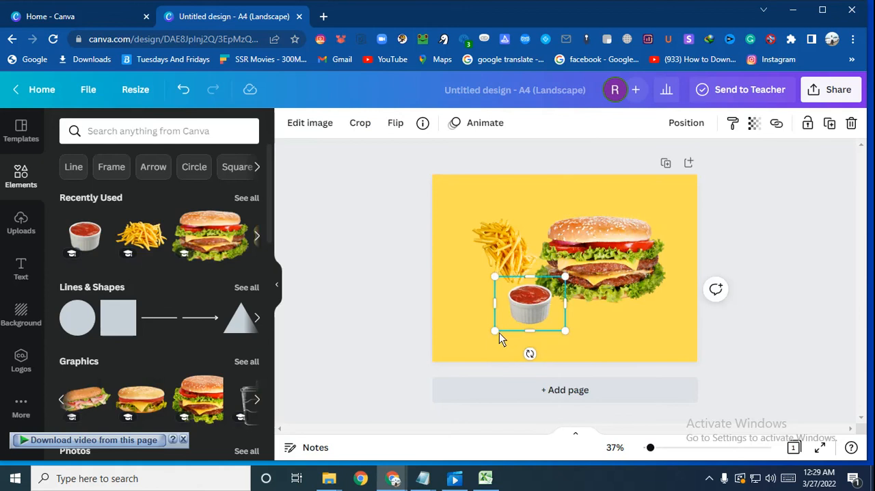
pyautogui.moveTo(498, 332); pyautogui.dragTo(510, 324)
pyautogui.click(376, 309)
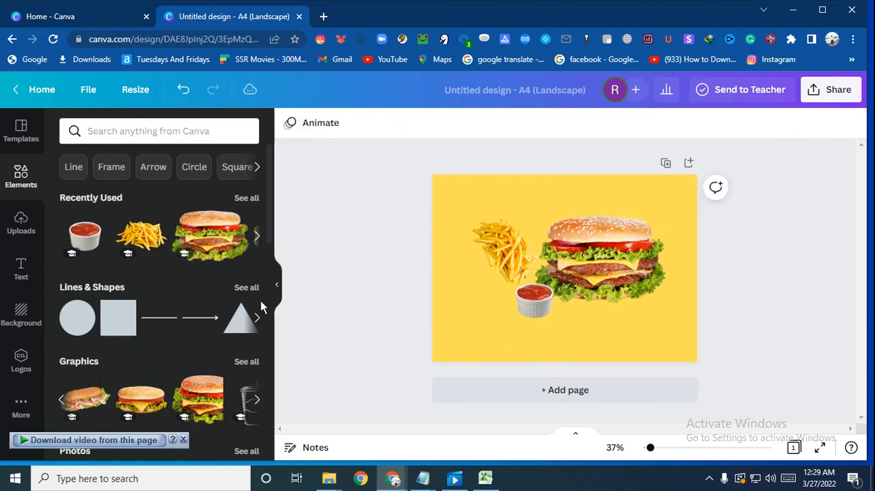
# Step: Add a circle shape and move it into the lower-left corner of the page
pyautogui.click(85, 327)
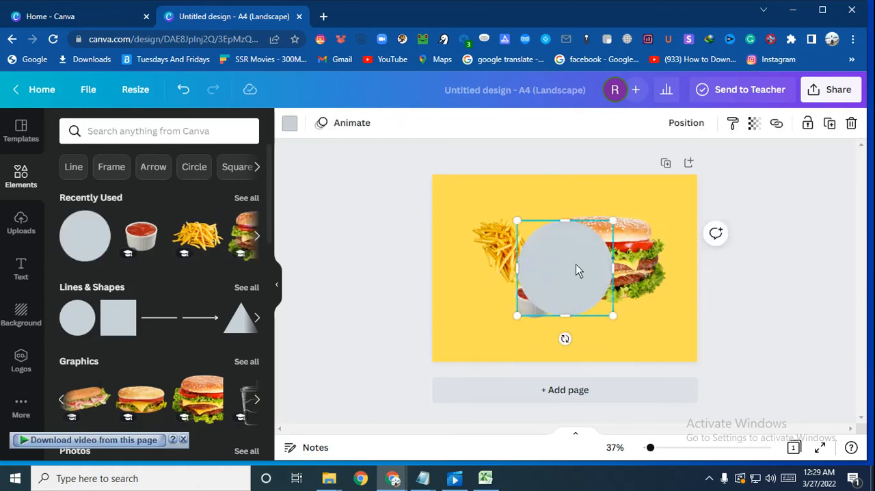
pyautogui.moveTo(576, 264); pyautogui.dragTo(490, 313)
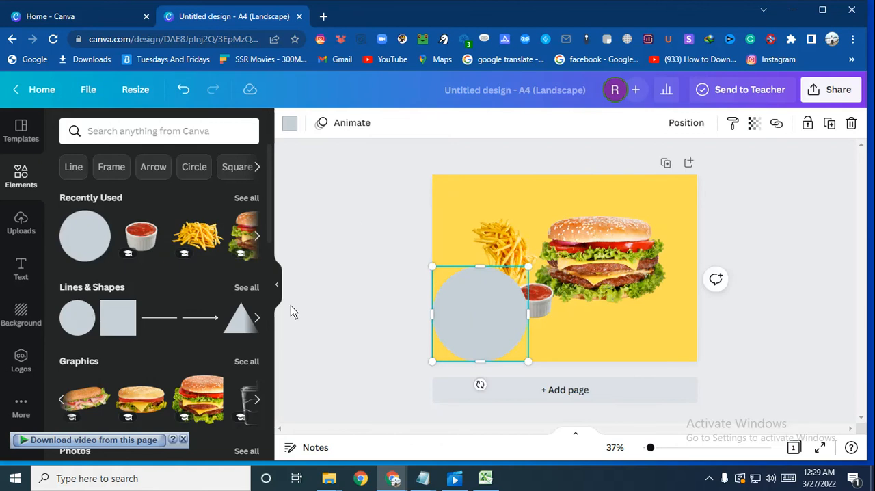
pyautogui.scroll(-1, 101, 359)
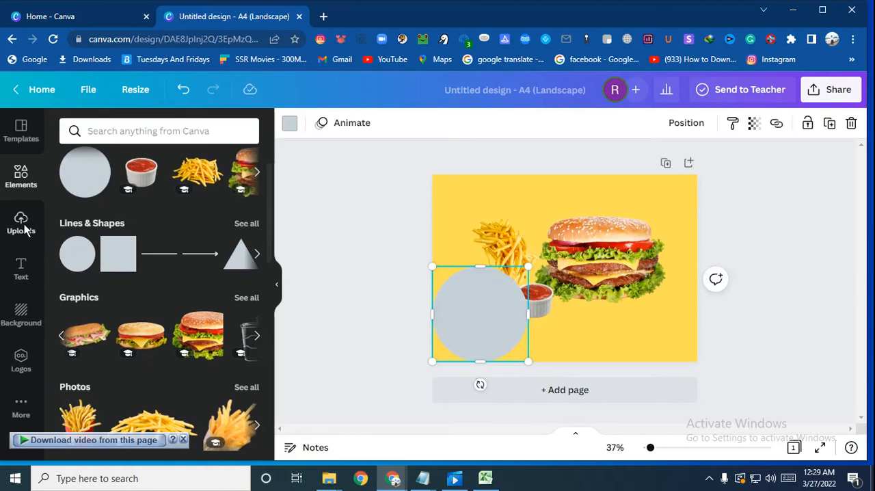
# Step: Add a heading reading "20% off" on two lines
pyautogui.click(21, 268)
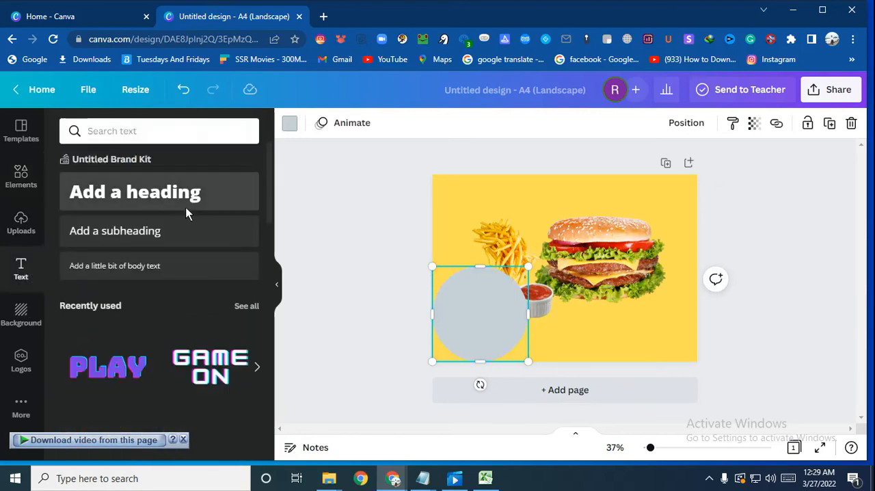
pyautogui.click(189, 198)
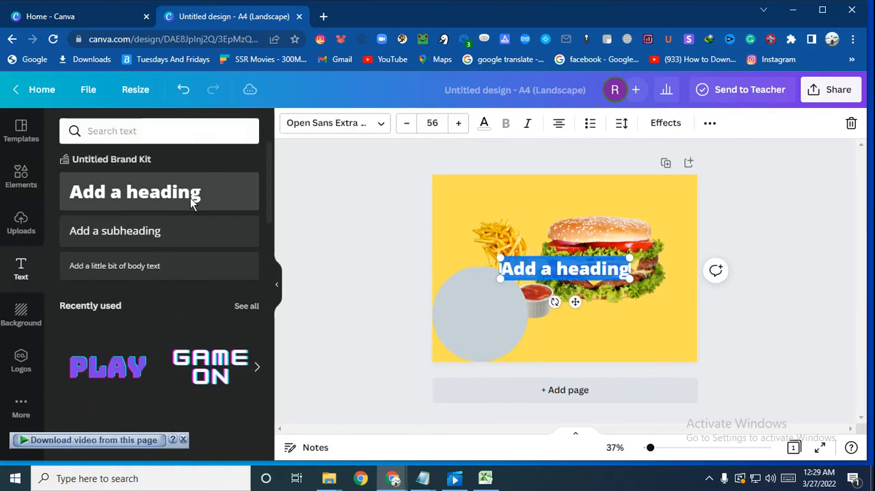
pyautogui.press('BackSpace')
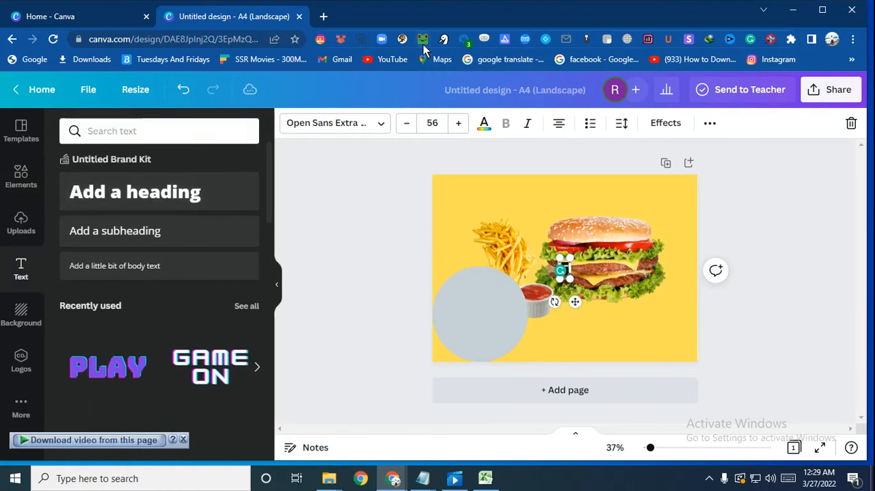
pyautogui.press('BackSpace')
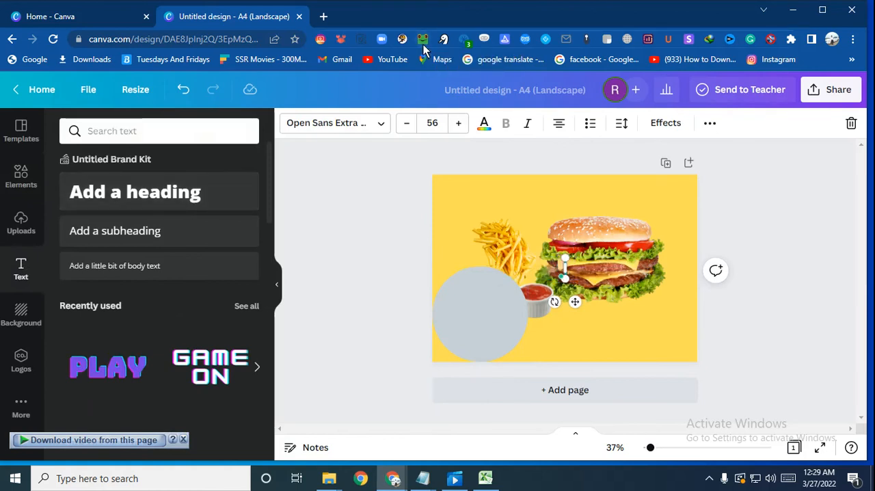
pyautogui.write('20')
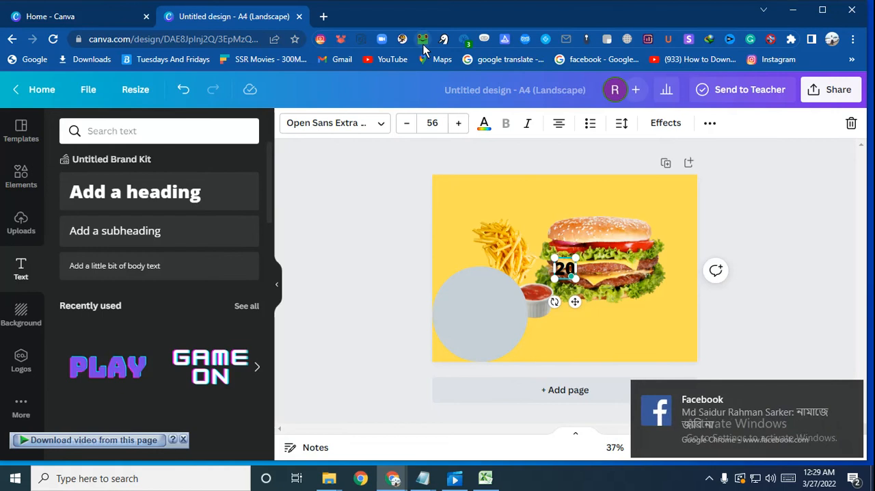
pyautogui.write('%')
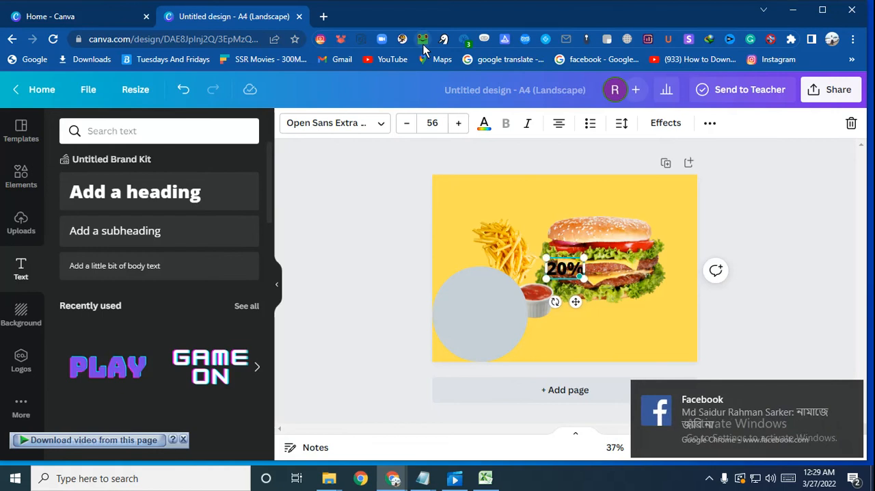
pyautogui.press('Return')
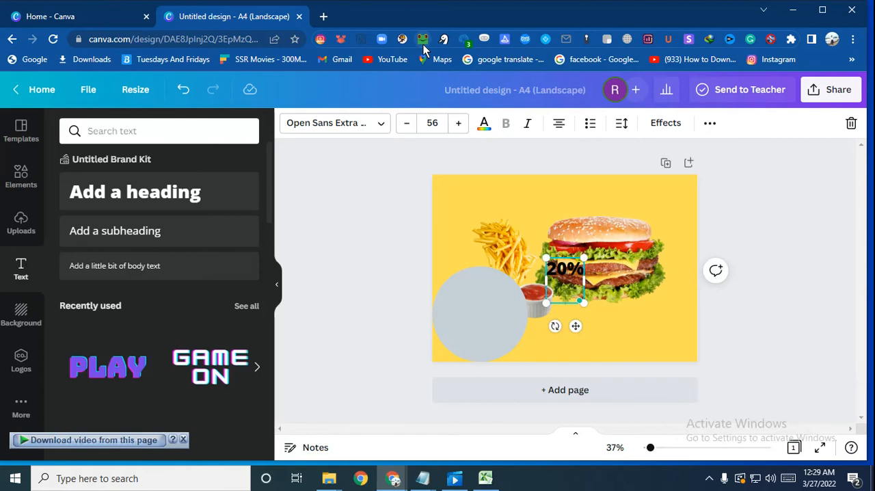
pyautogui.write('off')
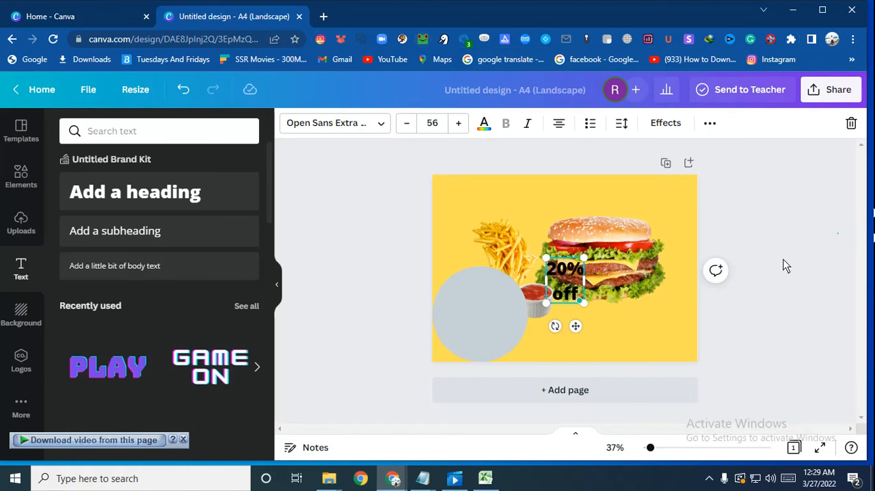
pyautogui.click(786, 265)
# Step: Centre the "20% off" text on the grey circle and shrink the circle to fit closely around the text
pyautogui.moveTo(552, 273); pyautogui.dragTo(485, 316)
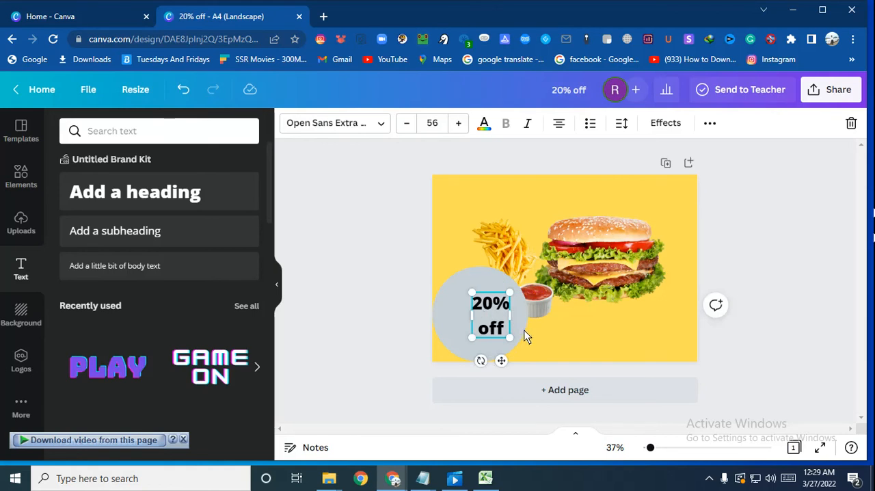
pyautogui.moveTo(481, 318); pyautogui.dragTo(470, 317)
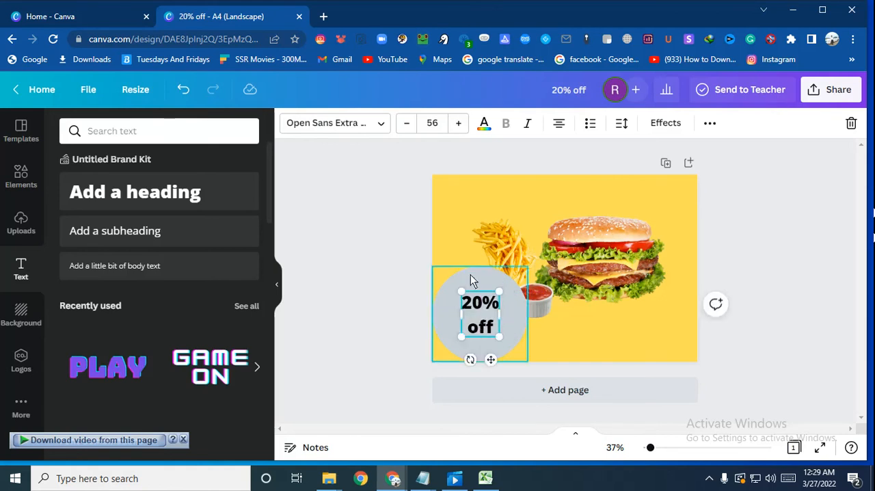
pyautogui.click(475, 267)
pyautogui.click(501, 332)
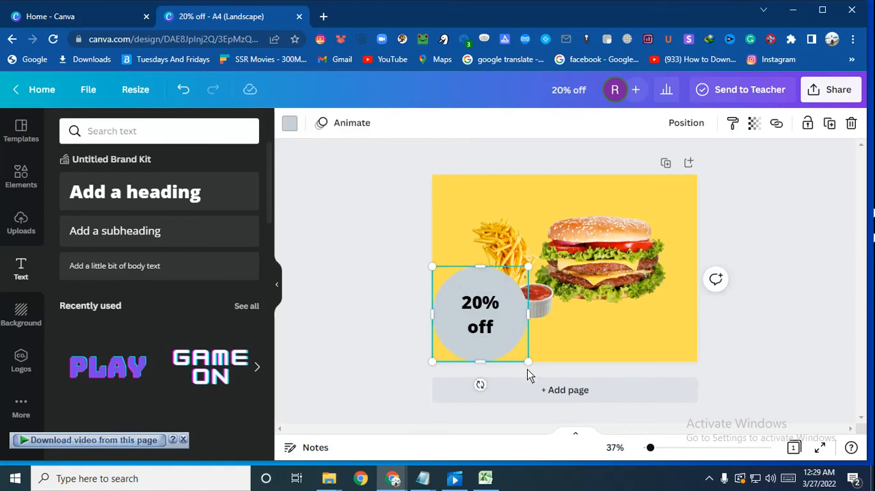
pyautogui.moveTo(528, 362); pyautogui.dragTo(481, 314)
pyautogui.click(390, 209)
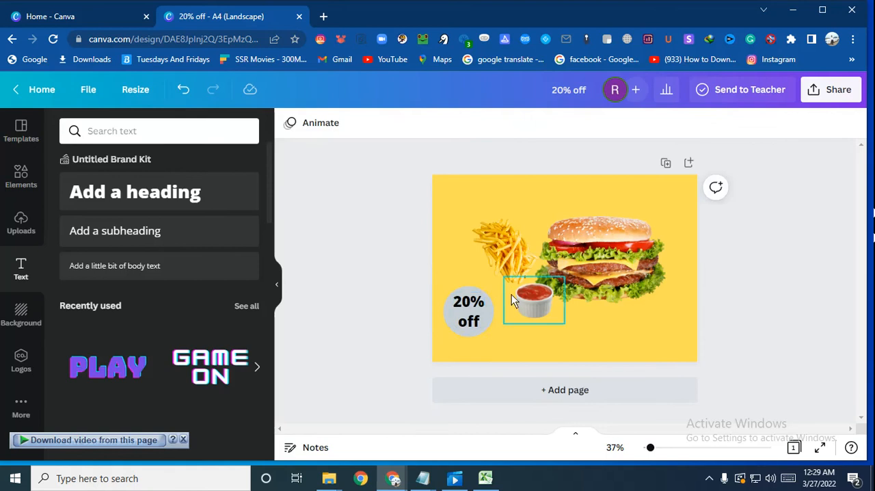
# Step: Recolour the grey circle behind the "20% off" text red
pyautogui.click(482, 306)
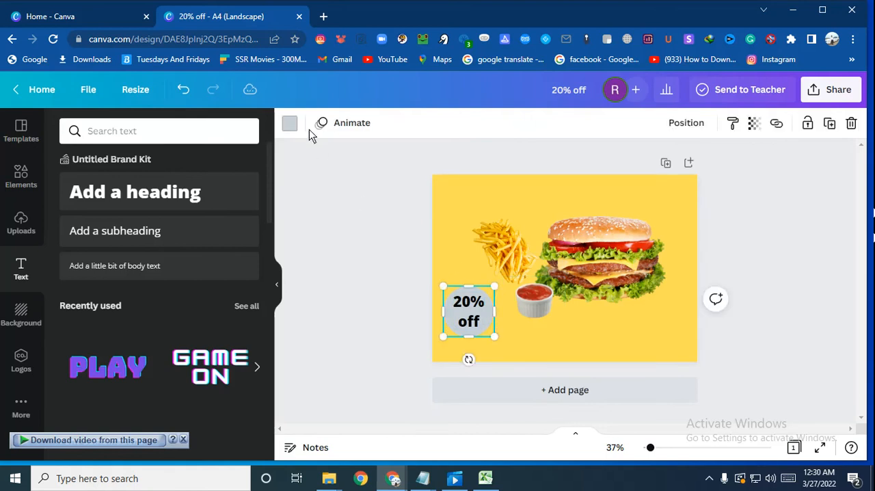
pyautogui.click(290, 124)
pyautogui.scroll(-3, 269, 234)
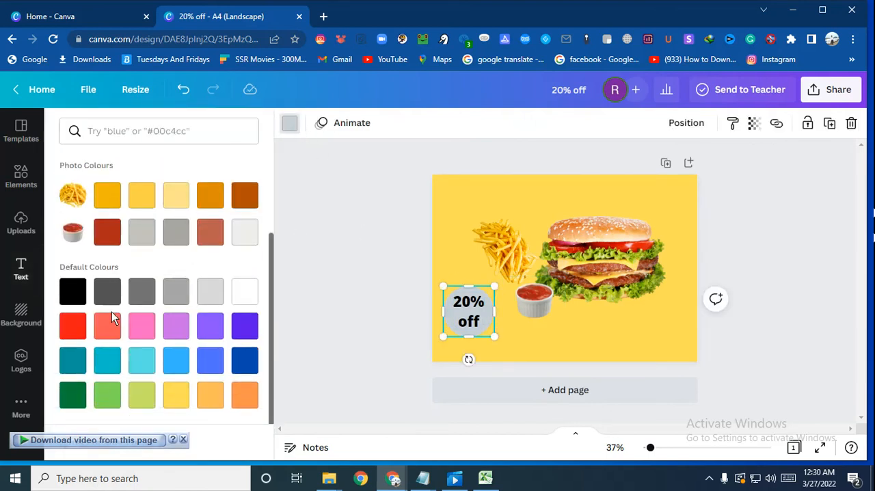
pyautogui.click(74, 327)
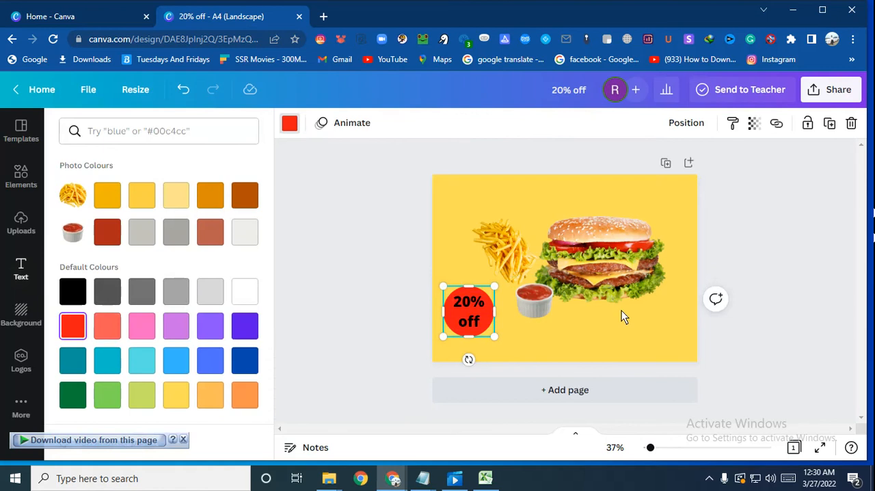
pyautogui.click(726, 243)
pyautogui.click(627, 334)
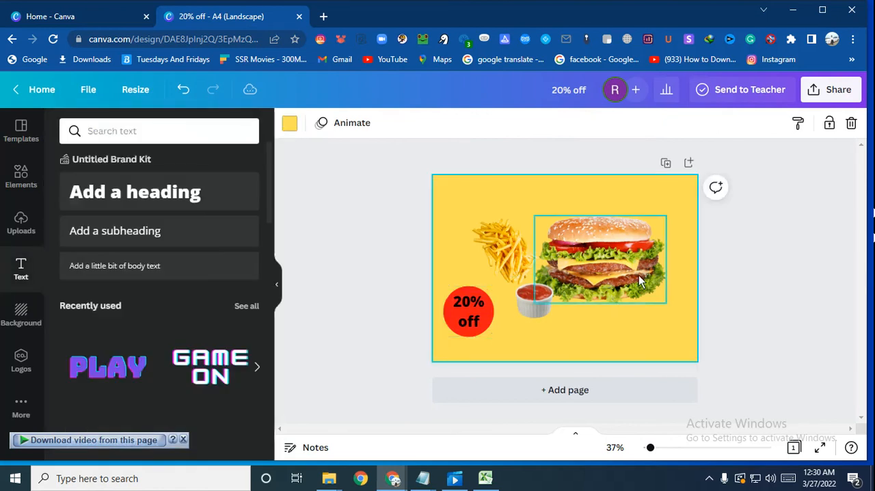
# Step: Search the elements for "shape" and add the yellow-orange wavy corner graphic to the page
pyautogui.click(28, 183)
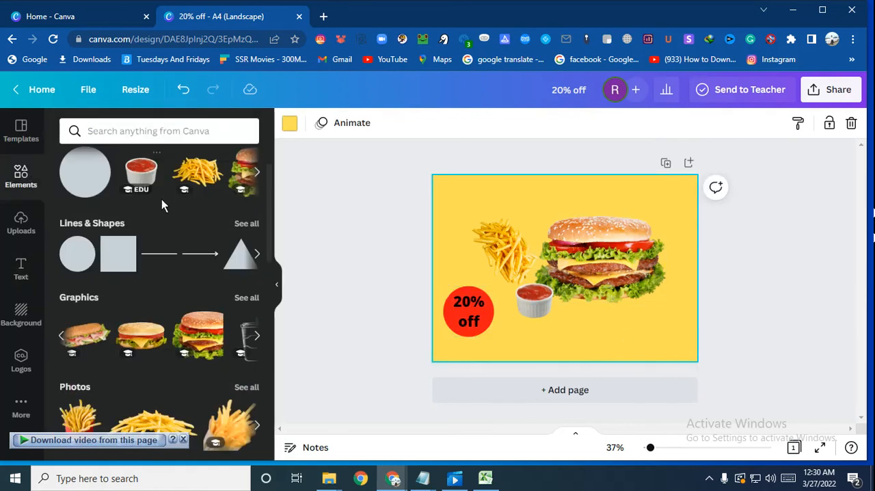
pyautogui.click(125, 140)
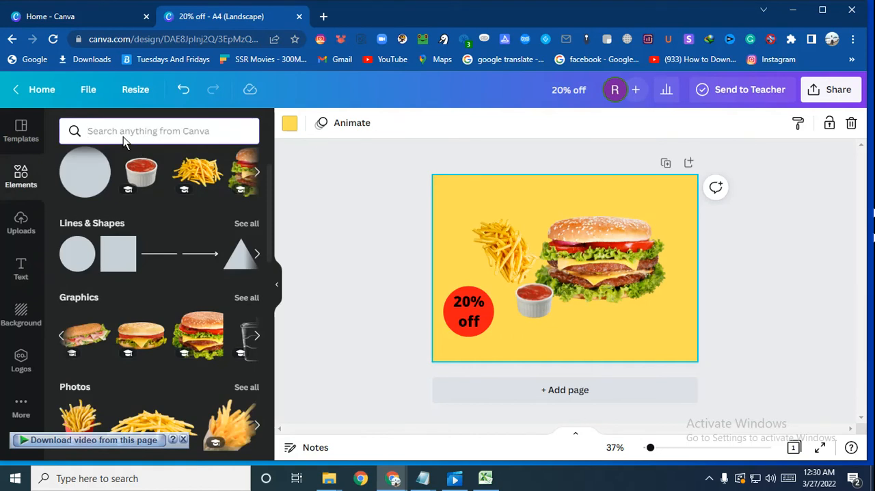
pyautogui.write('s')
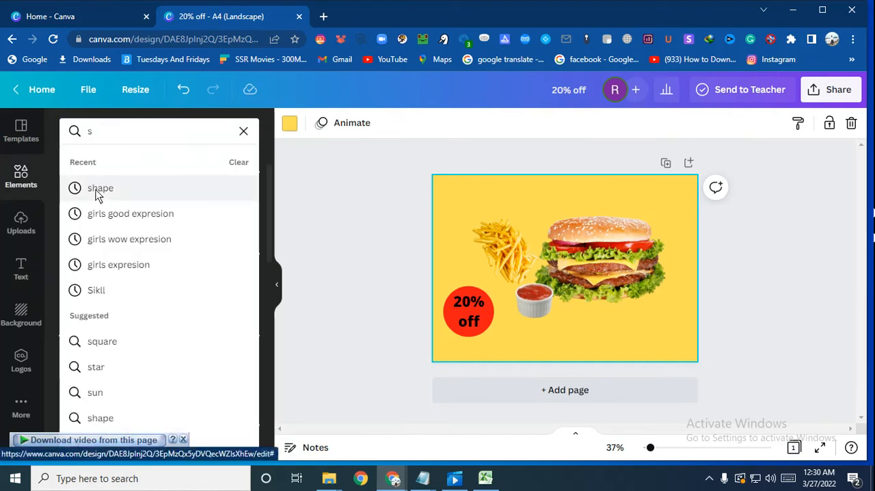
pyautogui.click(97, 188)
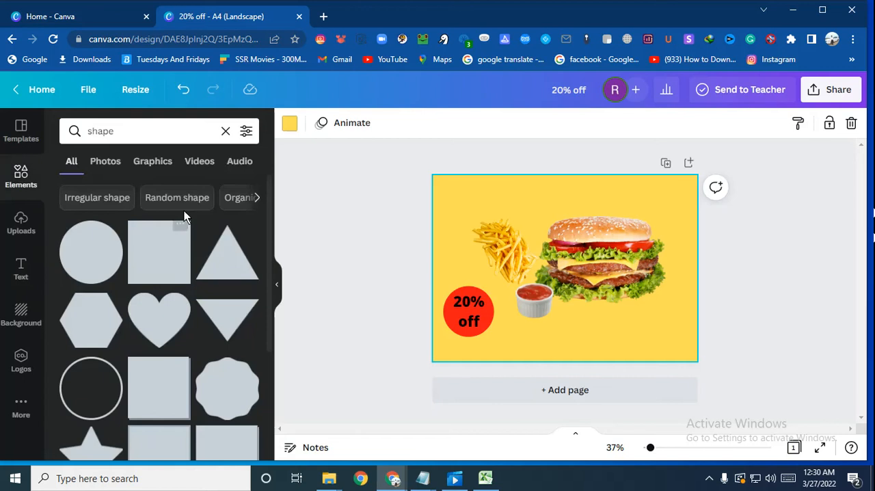
pyautogui.click(155, 159)
pyautogui.scroll(-1, 178, 242)
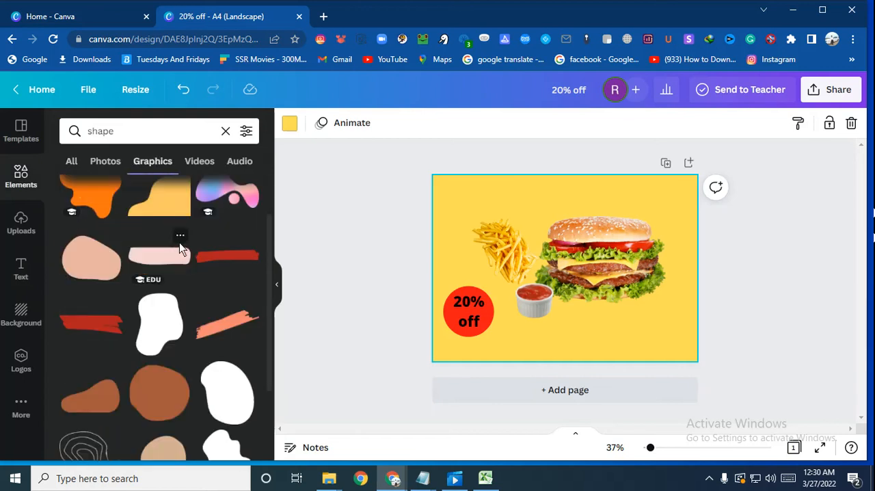
pyautogui.click(162, 203)
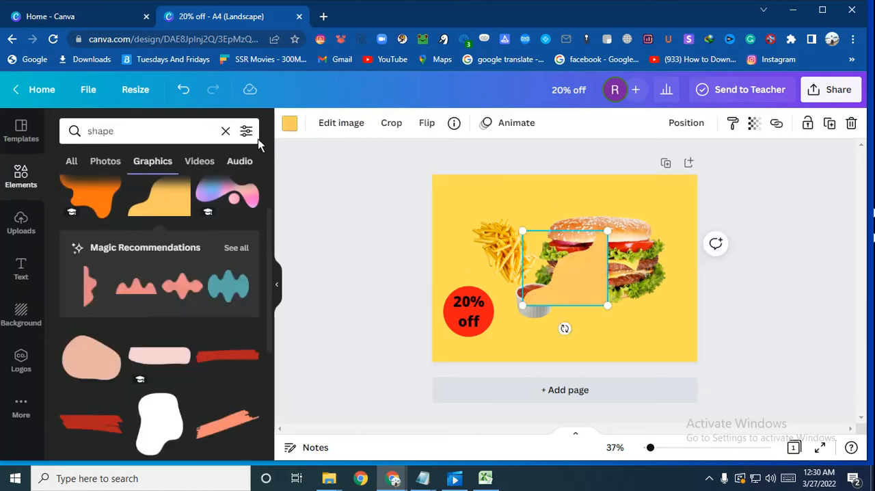
# Step: Recolour the wavy corner graphic red and move it into the lower-right corner of the page
pyautogui.click(287, 125)
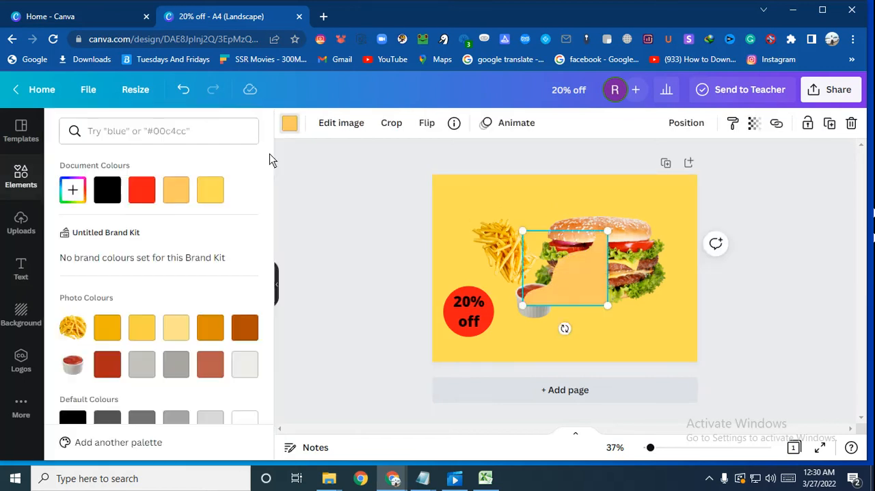
pyautogui.click(140, 188)
pyautogui.moveTo(575, 284); pyautogui.dragTo(682, 339)
pyautogui.click(20, 176)
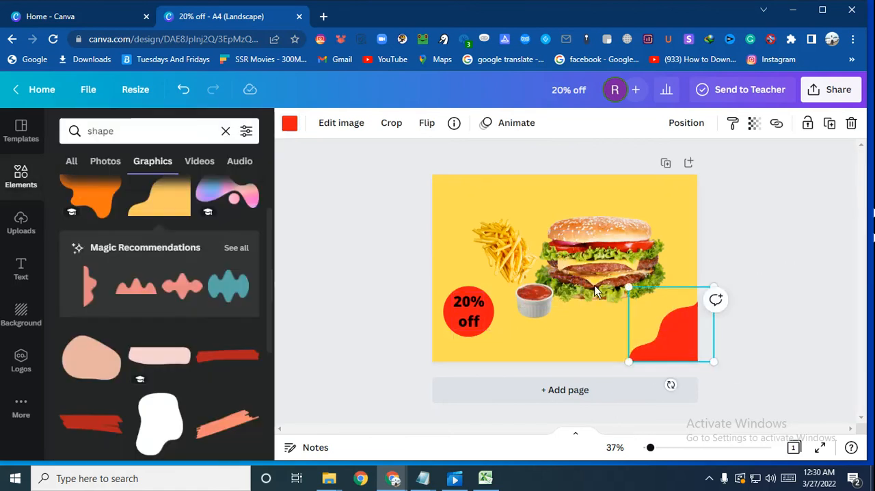
# Step: Add the orange blob graphic and recolour it red
pyautogui.click(96, 198)
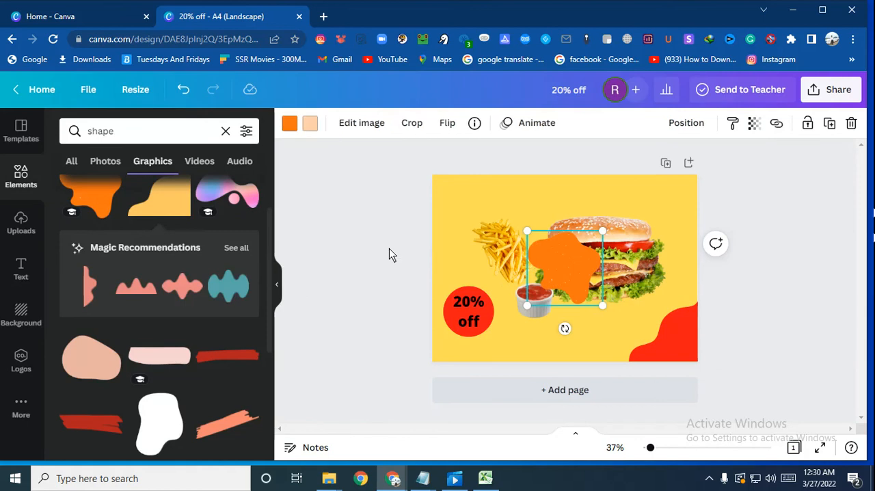
pyautogui.click(290, 123)
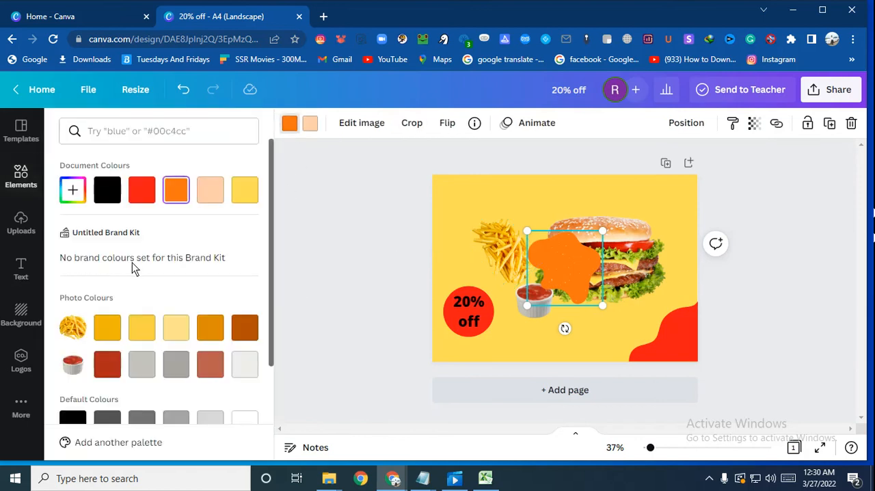
pyautogui.scroll(-1, 133, 267)
pyautogui.click(144, 394)
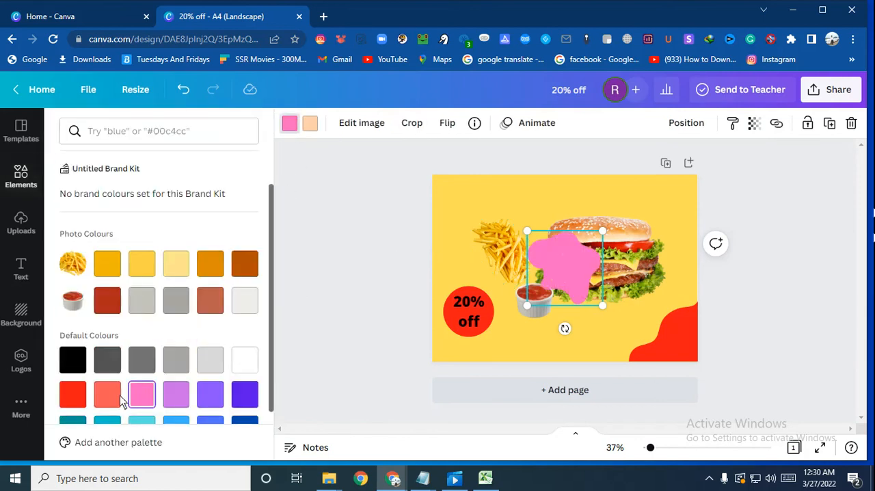
pyautogui.click(84, 399)
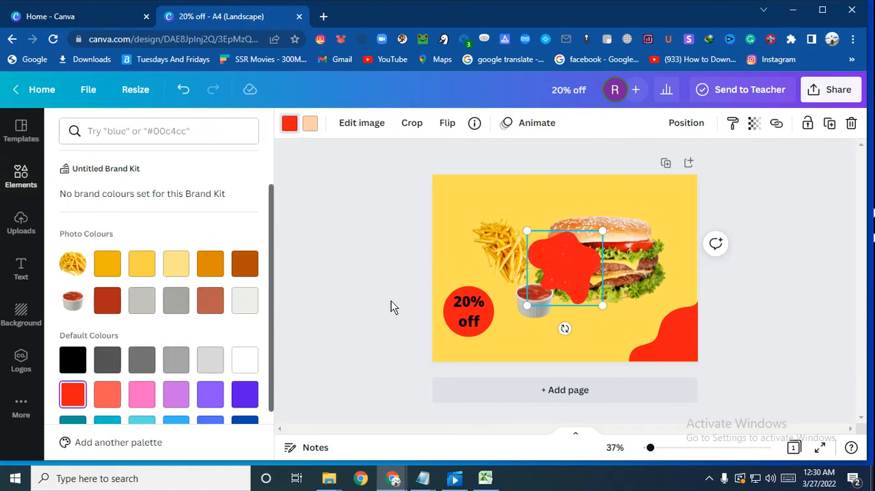
# Step: Enlarge the red blob, rotate it and fit it into the upper-left corner of the page, partly off the edge
pyautogui.moveTo(561, 262); pyautogui.dragTo(457, 205)
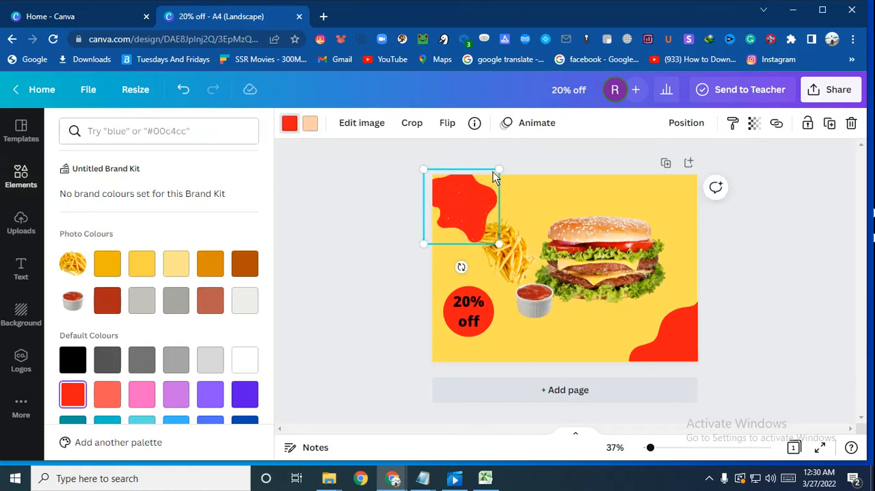
pyautogui.moveTo(493, 172); pyautogui.dragTo(541, 130)
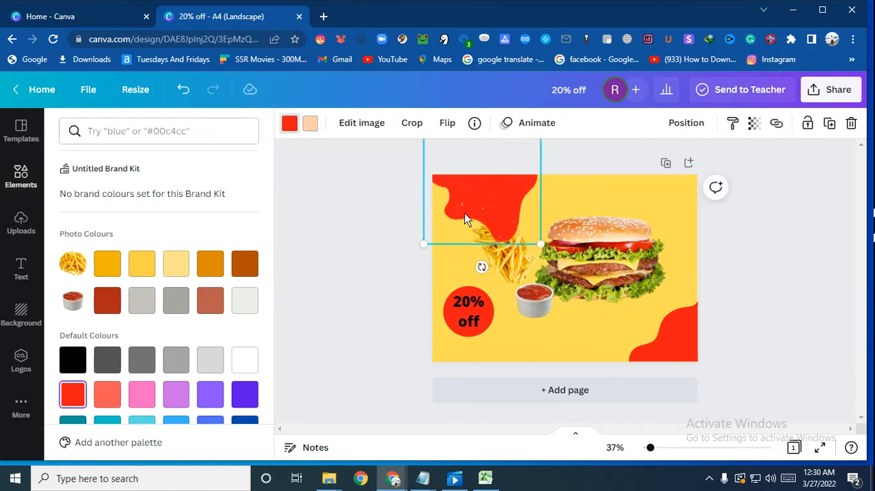
pyautogui.moveTo(465, 219); pyautogui.dragTo(440, 187)
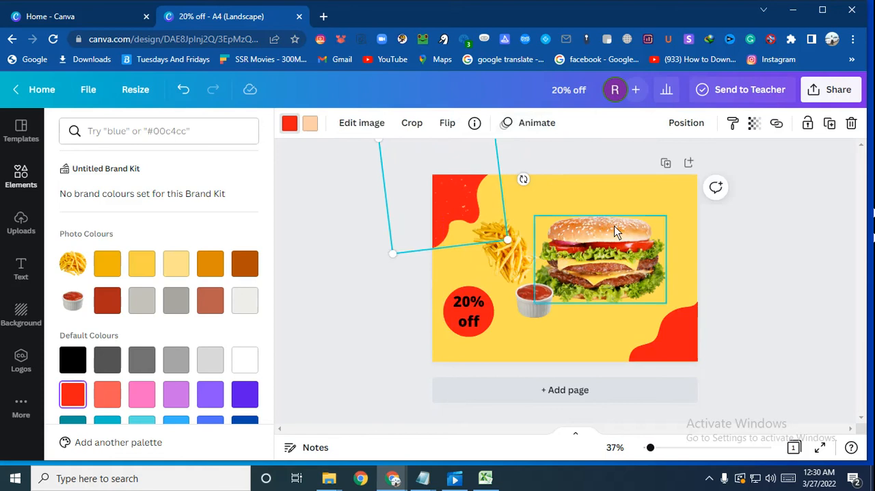
# Step: Crop the fries image slightly along its edge facing the red corner blob
pyautogui.click(486, 243)
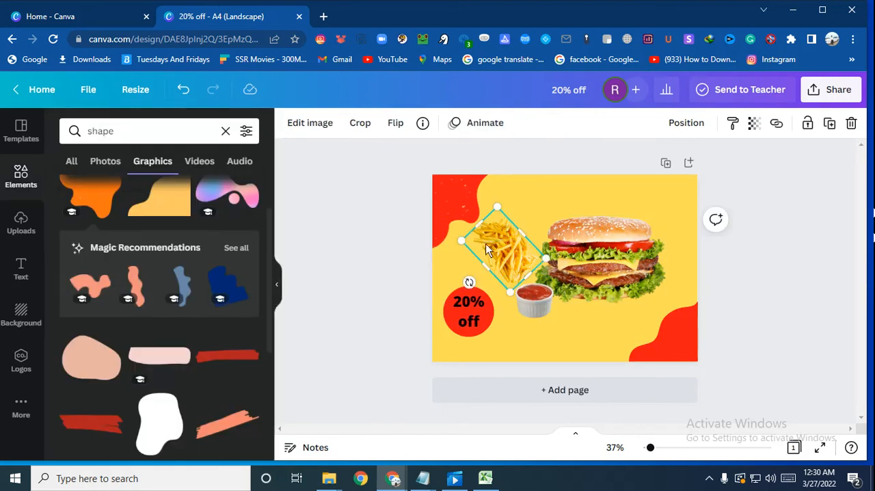
pyautogui.moveTo(478, 223); pyautogui.dragTo(487, 231)
pyautogui.click(522, 215)
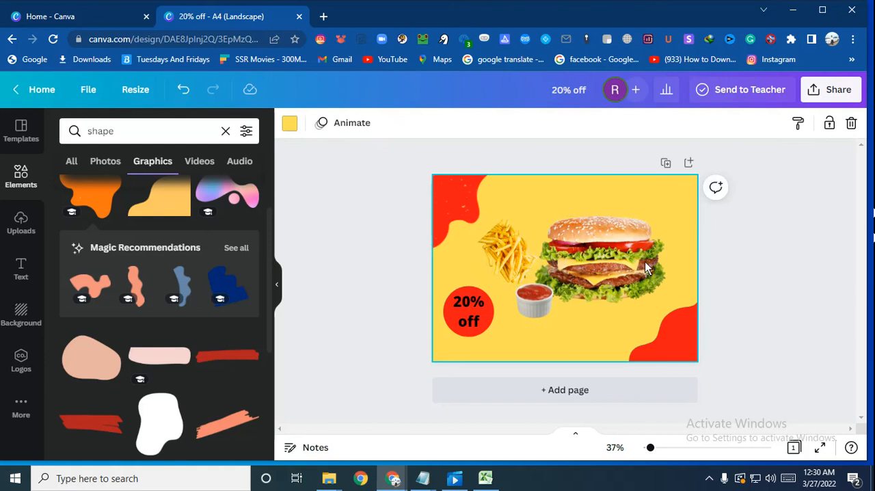
# Step: Rotate the fries to a flatter angle and position them beside the top of the burger
pyautogui.click(512, 249)
pyautogui.moveTo(495, 231); pyautogui.dragTo(449, 226)
pyautogui.moveTo(493, 207); pyautogui.dragTo(502, 237)
pyautogui.moveTo(470, 279); pyautogui.dragTo(518, 257)
# Step: Move the ketchup bowl directly below the fries and shift the burger slightly down and closer to them
pyautogui.moveTo(535, 299); pyautogui.dragTo(520, 287)
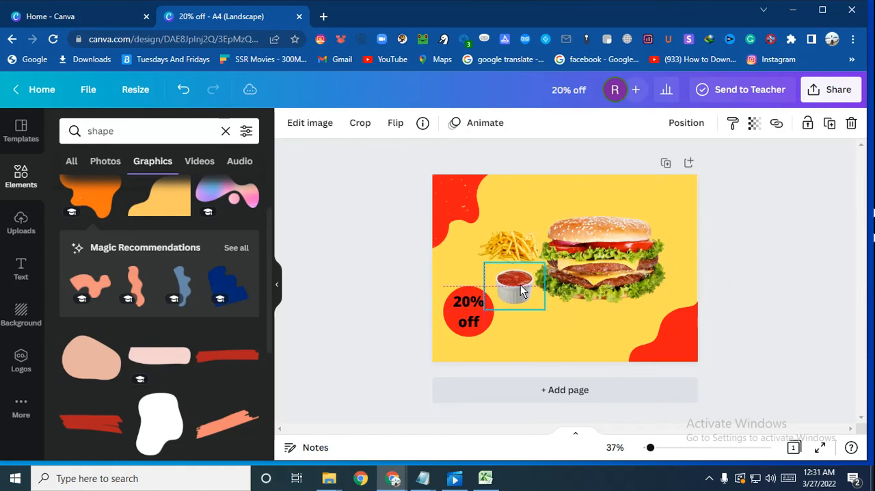
pyautogui.click(562, 309)
pyautogui.click(601, 287)
pyautogui.moveTo(600, 288); pyautogui.dragTo(596, 296)
pyautogui.click(775, 274)
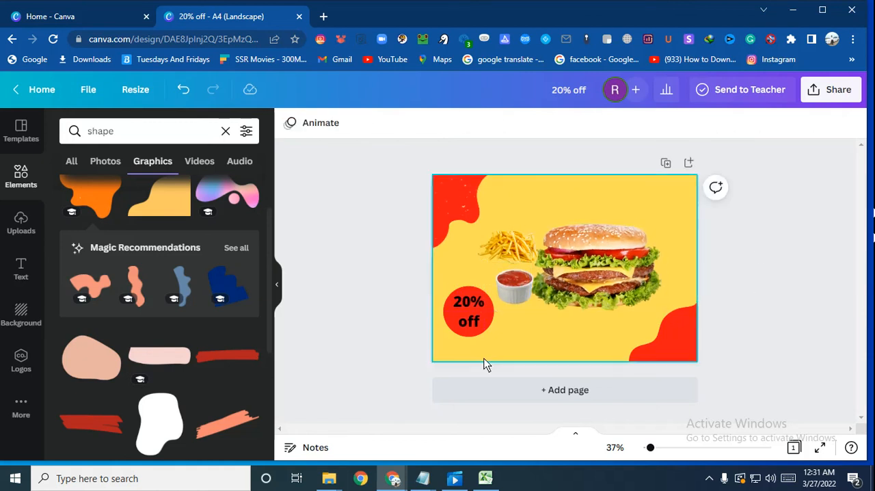
# Step: Add the golden rounded oblong graphic from the shape results to the page
pyautogui.scroll(-2, 112, 328)
pyautogui.scroll(3, 105, 303)
pyautogui.scroll(-5, 134, 325)
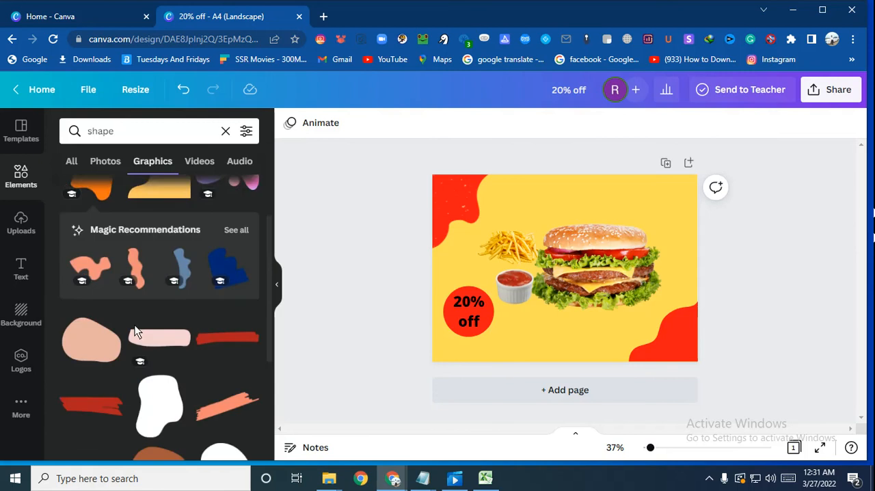
pyautogui.scroll(-2, 156, 362)
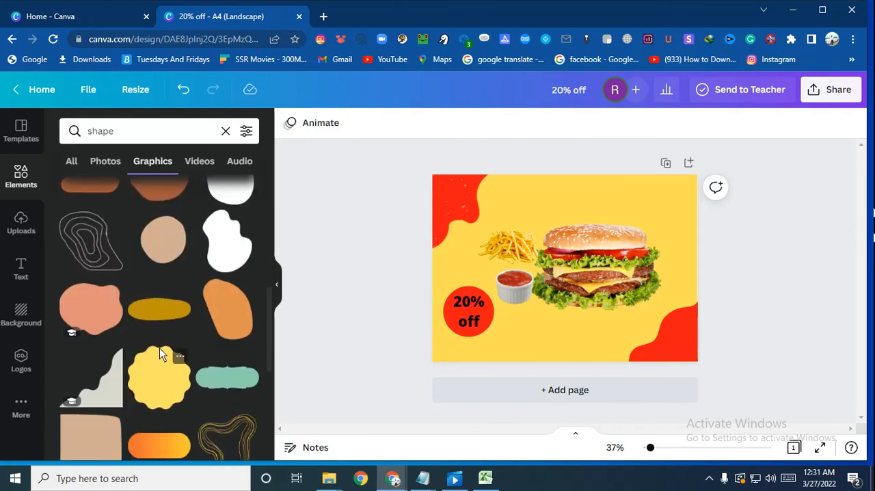
pyautogui.click(156, 312)
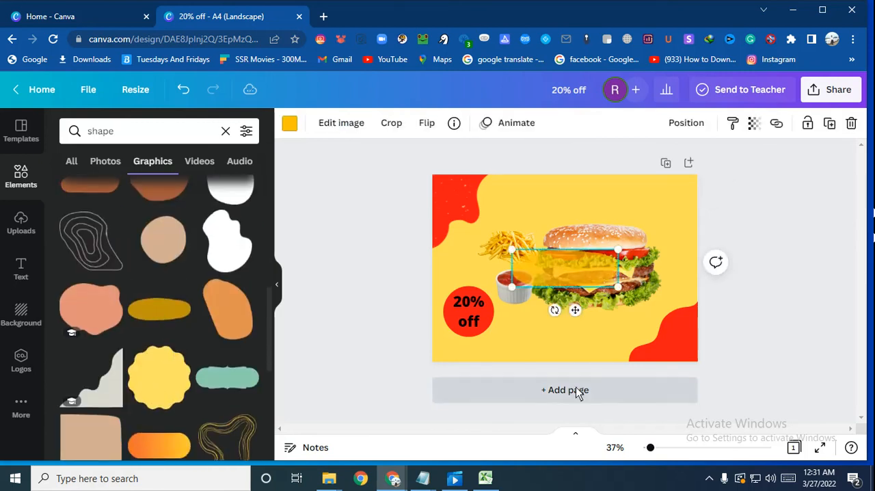
# Step: Recolour the rounded oblong white and move it below the ketchup and burger, next to the red circle
pyautogui.click(288, 126)
pyautogui.scroll(-1, 157, 332)
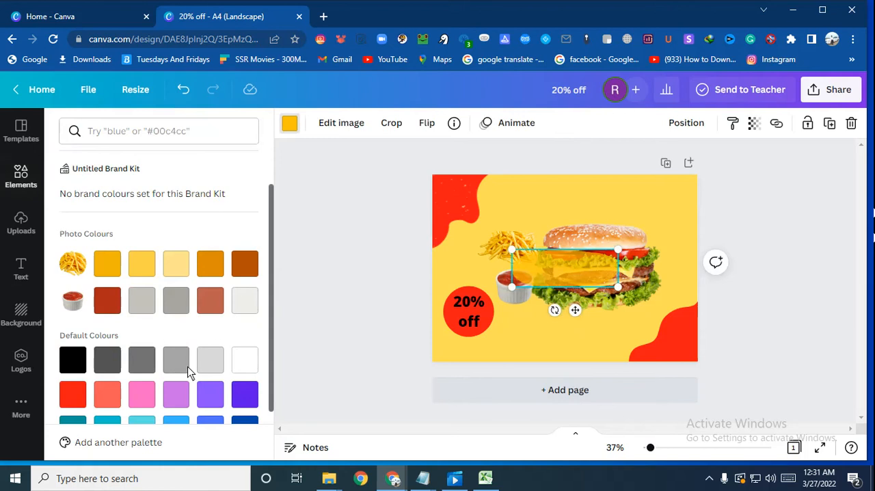
pyautogui.click(245, 360)
pyautogui.moveTo(530, 287); pyautogui.dragTo(536, 335)
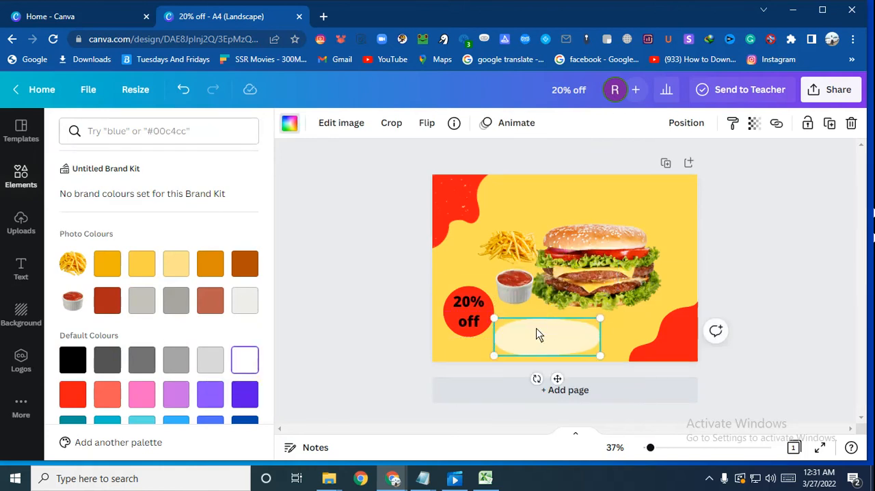
# Step: Duplicate the "20% off" text and move the copy onto the white oblong
pyautogui.rightClick(472, 304)
pyautogui.click(512, 220)
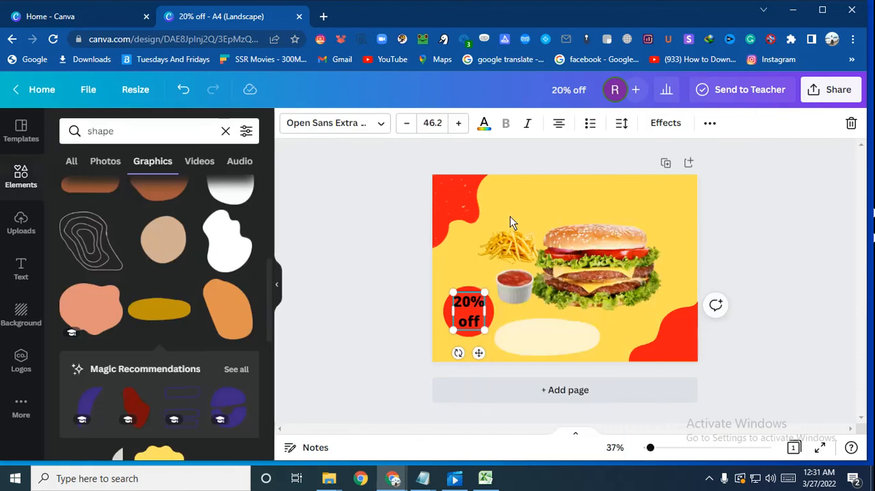
pyautogui.click(540, 326)
pyautogui.rightClick(540, 327)
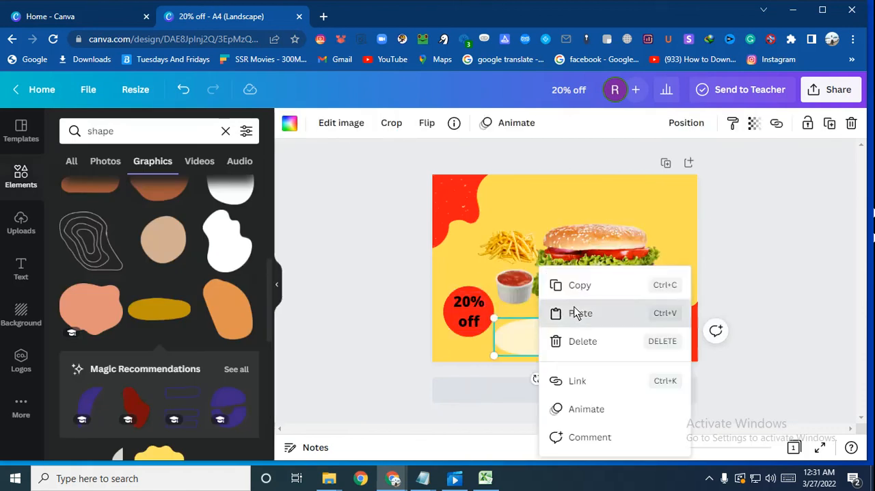
pyautogui.click(579, 313)
pyautogui.moveTo(484, 327); pyautogui.dragTo(550, 348)
# Step: Replace the duplicated text with "Order Now" and centre it on the white oblong
pyautogui.click(553, 349)
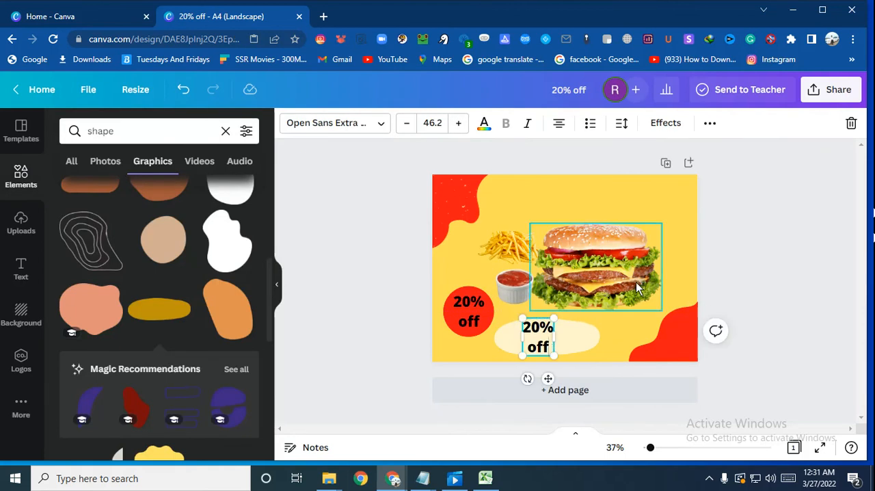
pyautogui.press('BackSpace')
pyautogui.press('BackSpace')
pyautogui.press('BackSpace')
pyautogui.press('BackSpace')
pyautogui.press('BackSpace')
pyautogui.press('BackSpace')
pyautogui.press('BackSpace')
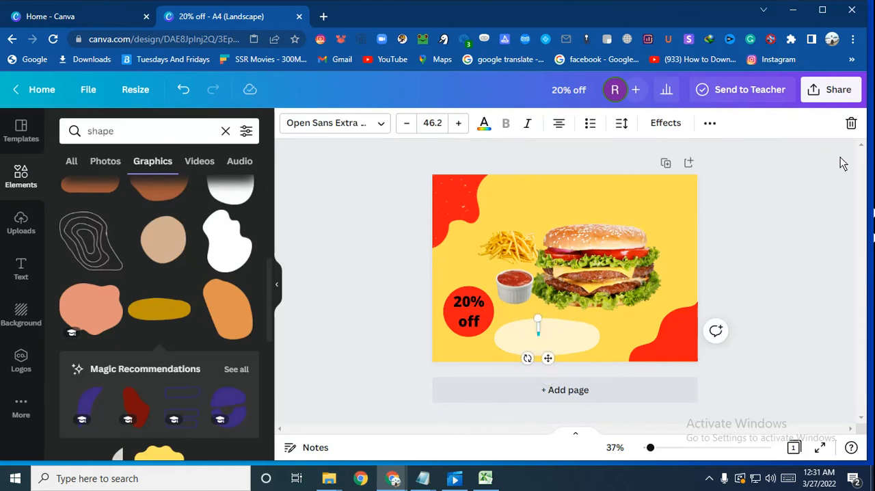
pyautogui.write('Ir')
pyautogui.press('BackSpace')
pyautogui.press('BackSpace')
pyautogui.write('Order')
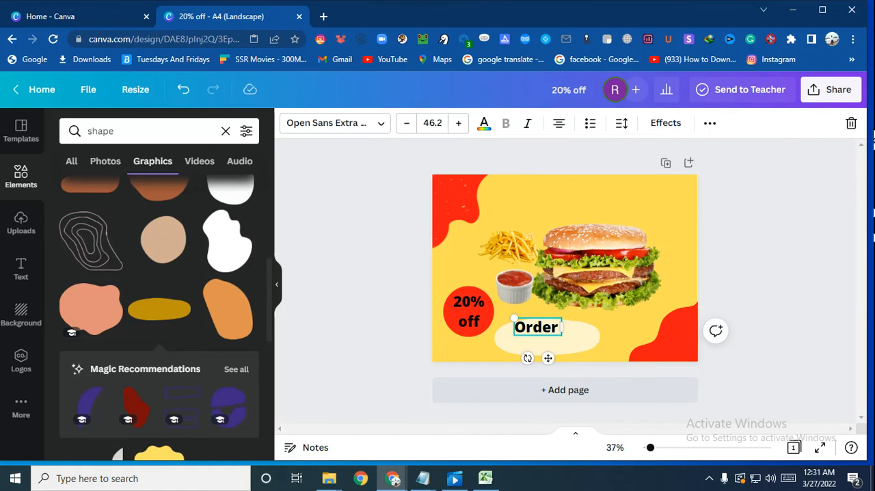
pyautogui.write(' Now')
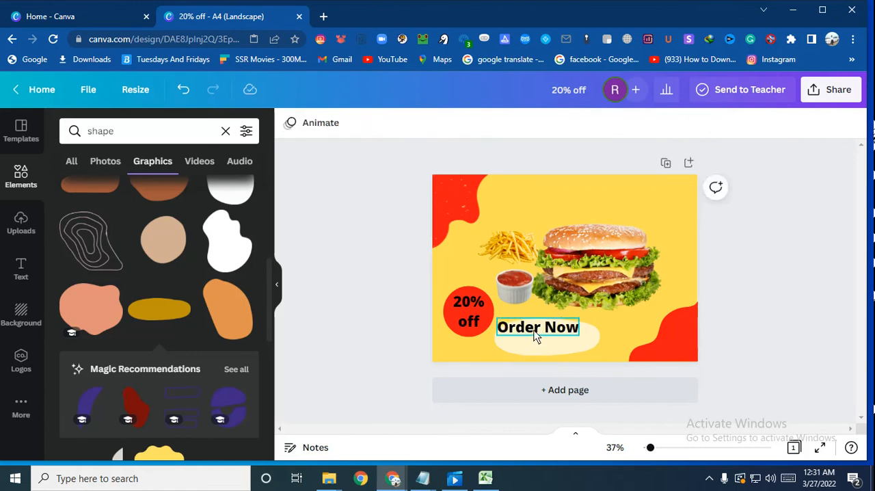
pyautogui.moveTo(539, 336); pyautogui.dragTo(547, 347)
pyautogui.click(580, 349)
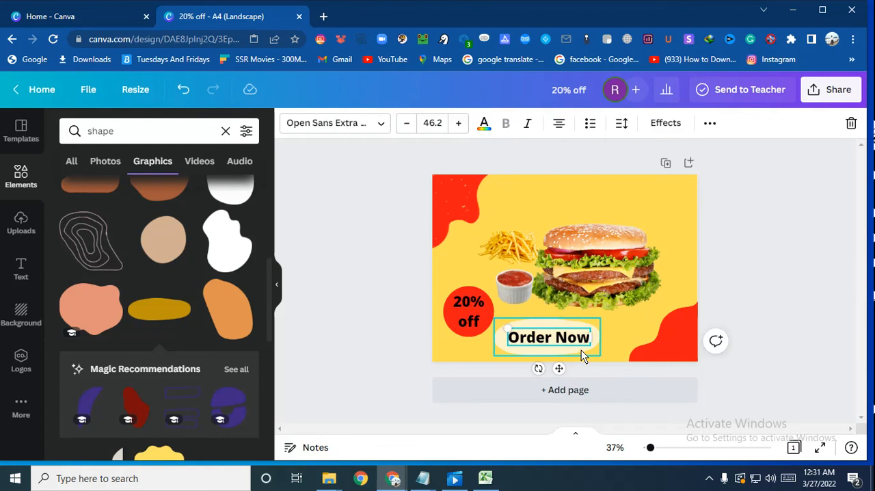
pyautogui.doubleClick(580, 349)
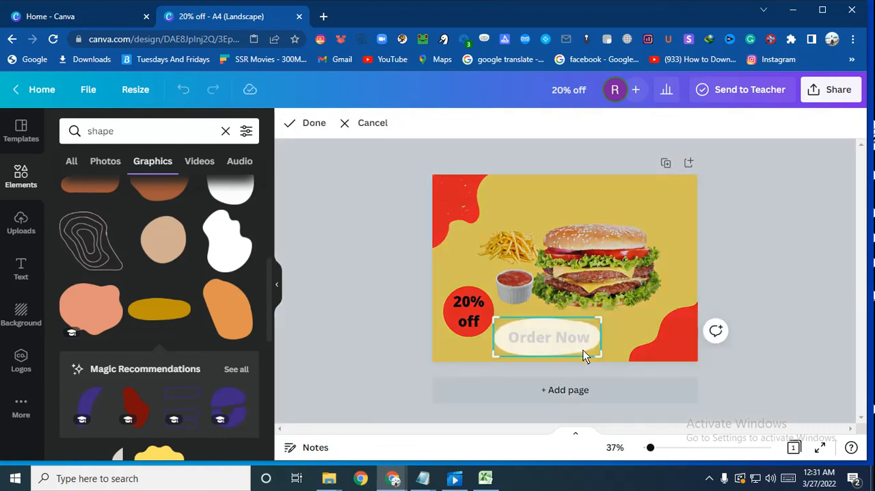
pyautogui.click(772, 247)
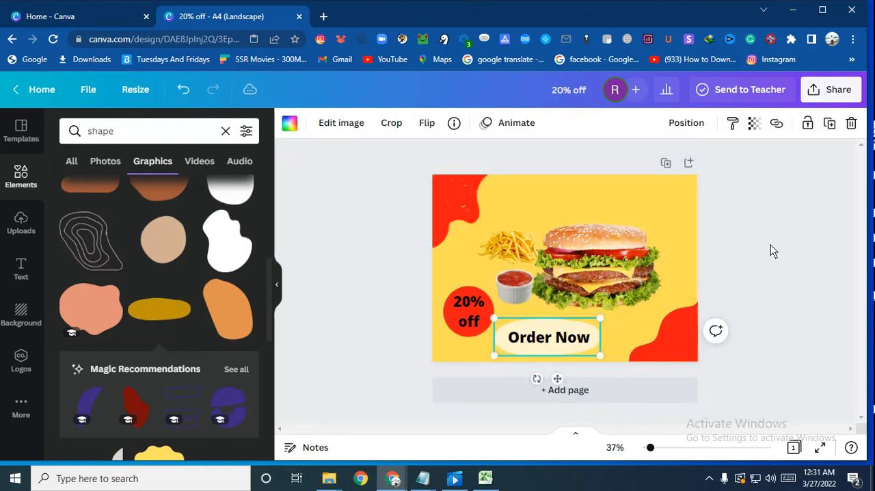
pyautogui.doubleClick(551, 351)
pyautogui.click(660, 281)
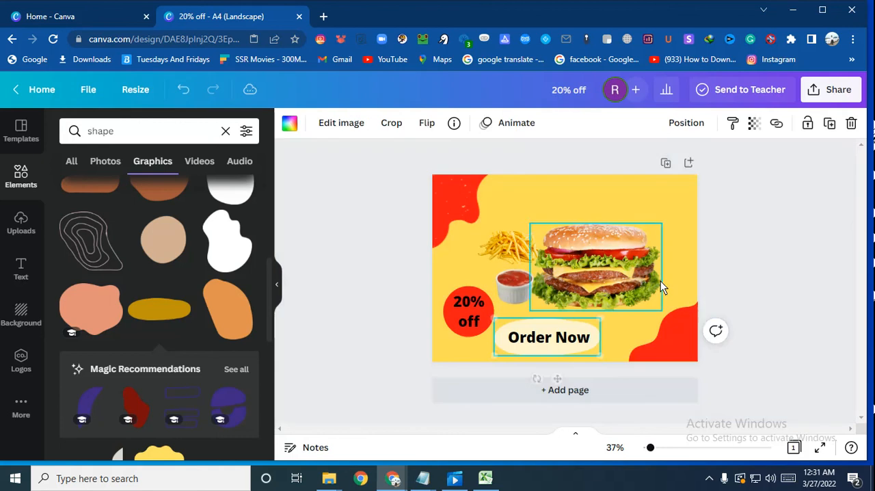
# Step: Shrink the white oblong slightly and move the "Order Now" text down so it sits centred on it
pyautogui.click(559, 350)
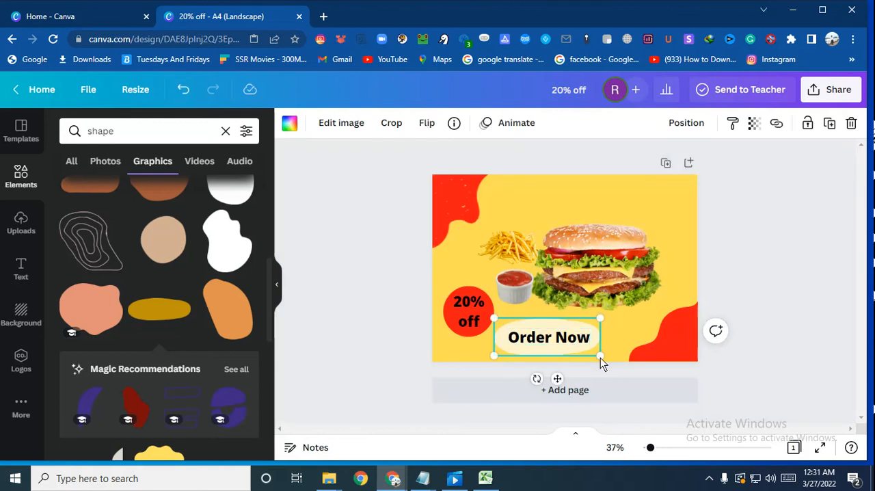
pyautogui.moveTo(600, 356); pyautogui.dragTo(589, 352)
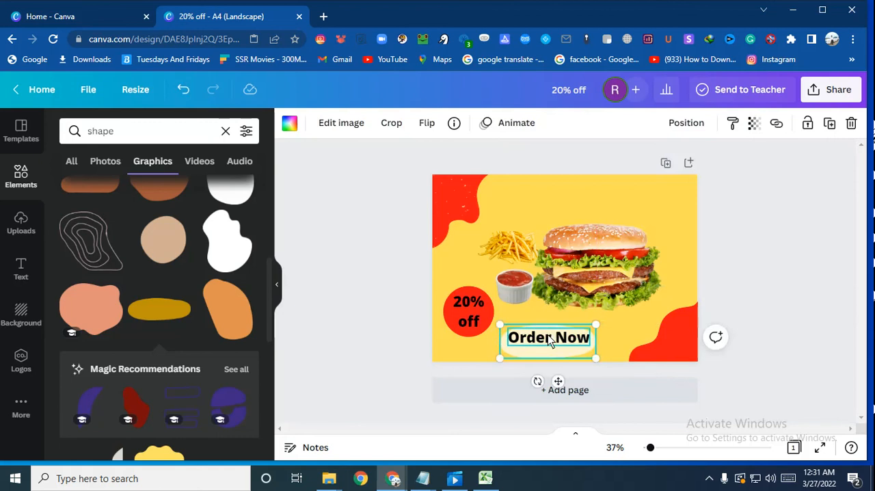
pyautogui.moveTo(549, 338); pyautogui.dragTo(551, 346)
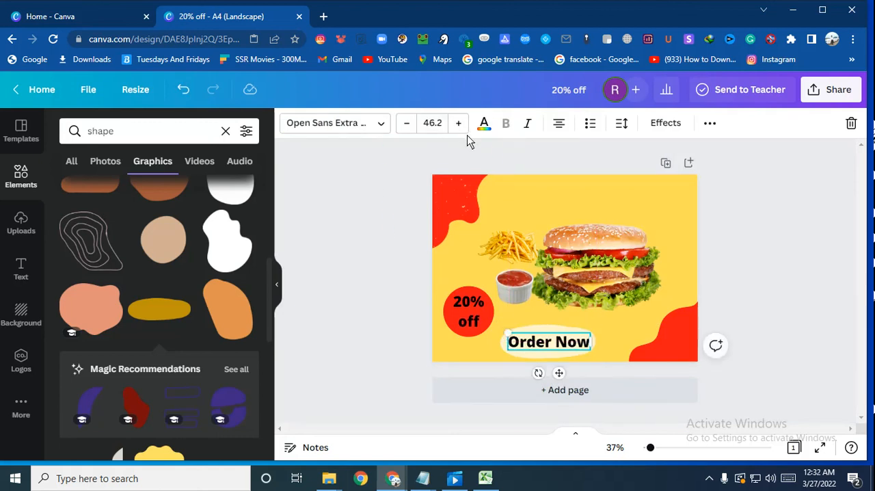
# Step: Try several default colours on the "Order Now" text and settle on dark blue
pyautogui.click(484, 125)
pyautogui.scroll(-4, 238, 289)
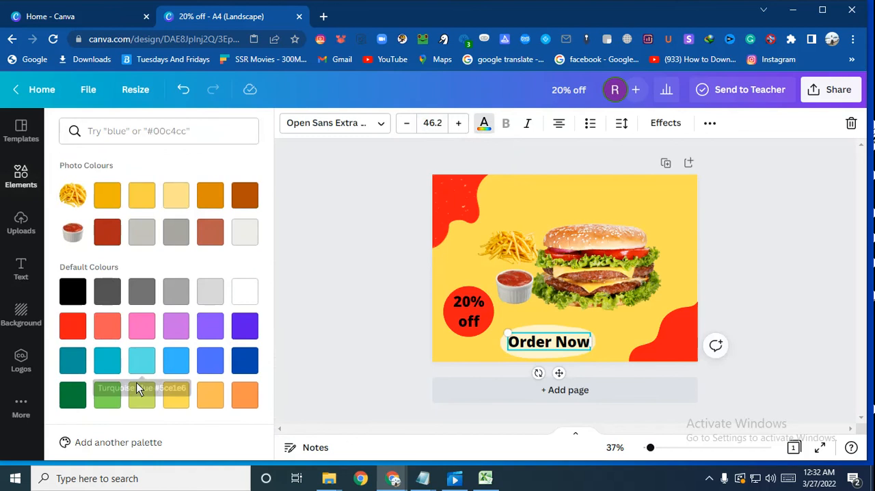
pyautogui.click(101, 334)
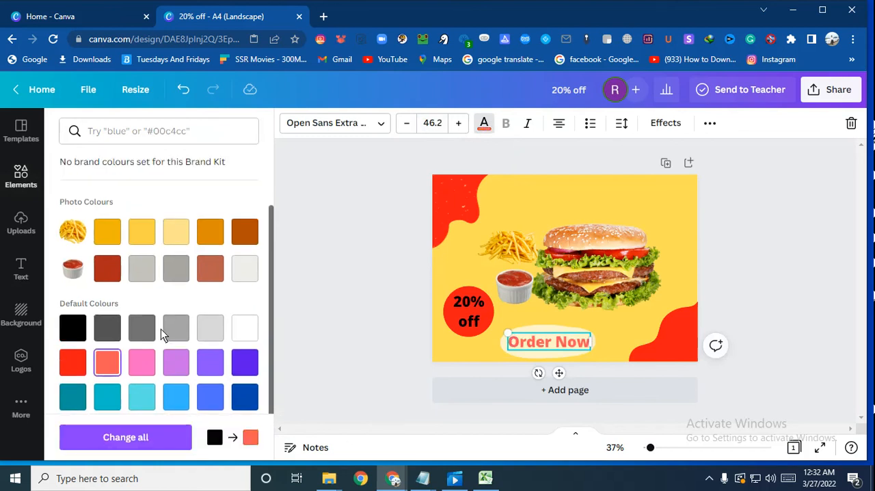
pyautogui.click(209, 330)
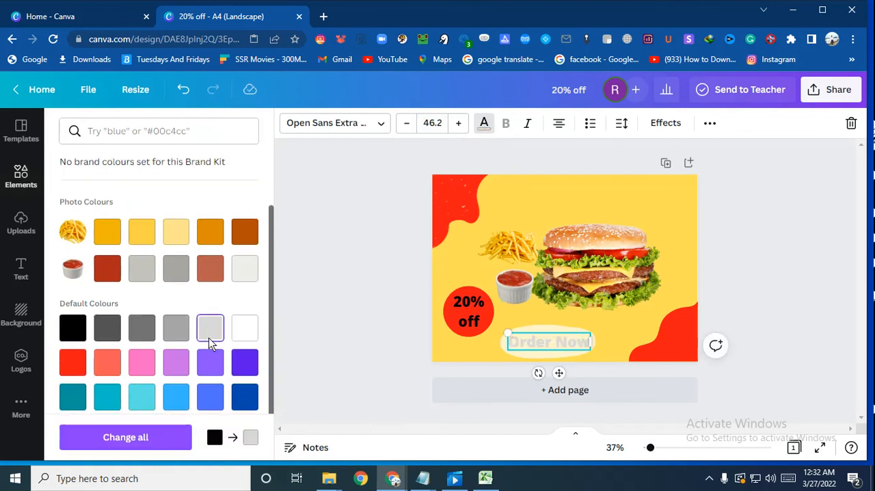
pyautogui.click(247, 363)
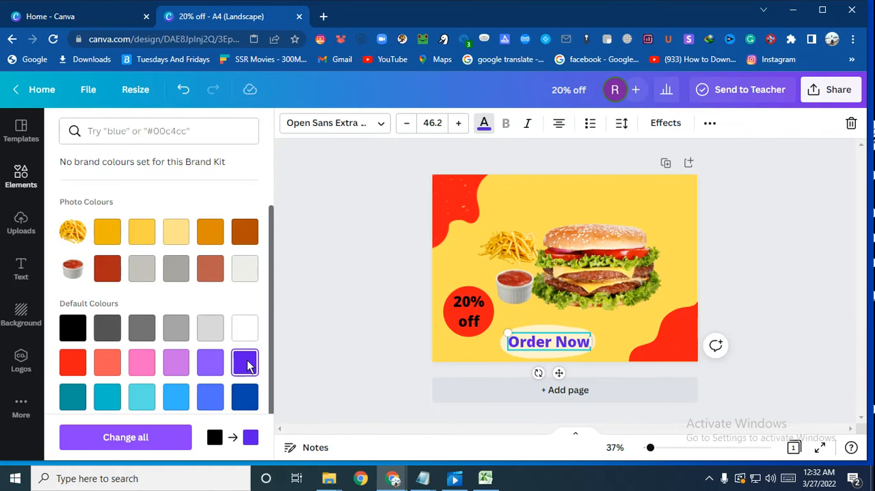
pyautogui.click(101, 368)
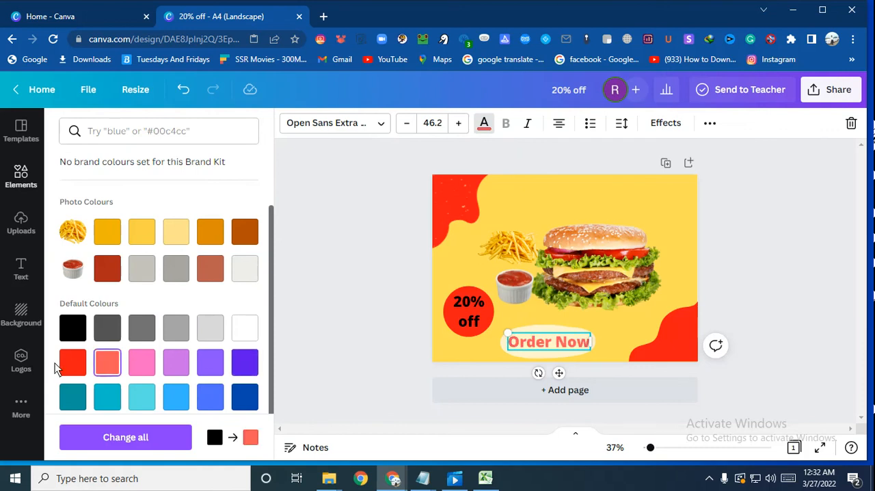
pyautogui.click(176, 275)
pyautogui.click(176, 397)
pyautogui.click(208, 395)
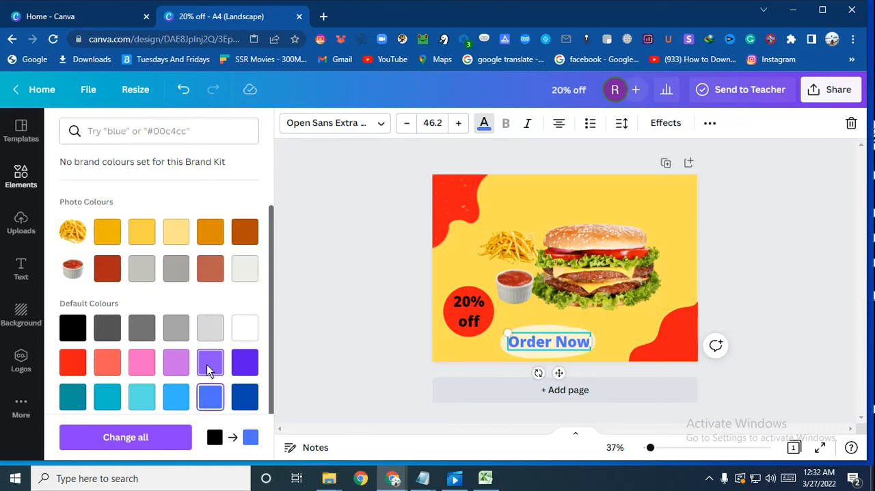
pyautogui.click(209, 369)
pyautogui.click(243, 363)
pyautogui.click(241, 396)
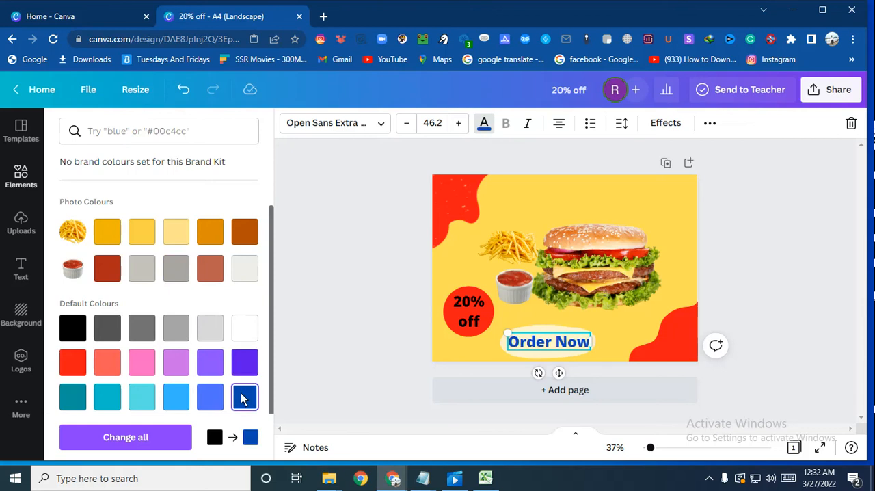
pyautogui.press('Escape')
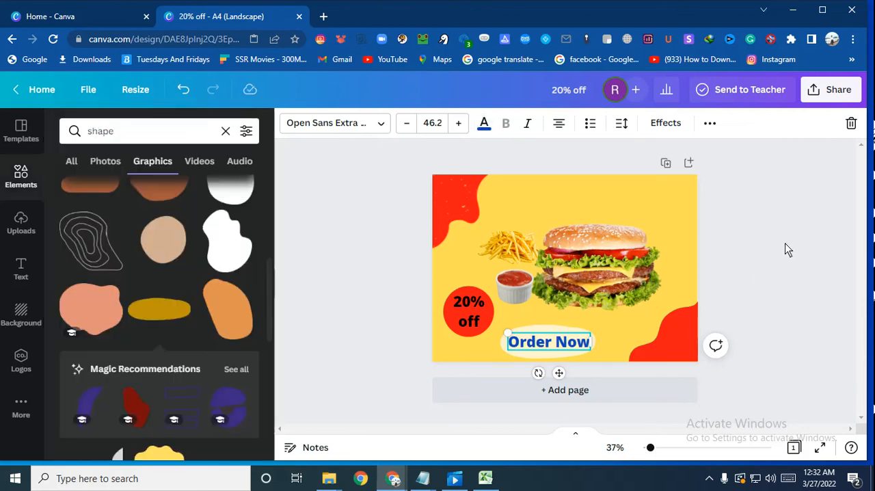
pyautogui.click(805, 244)
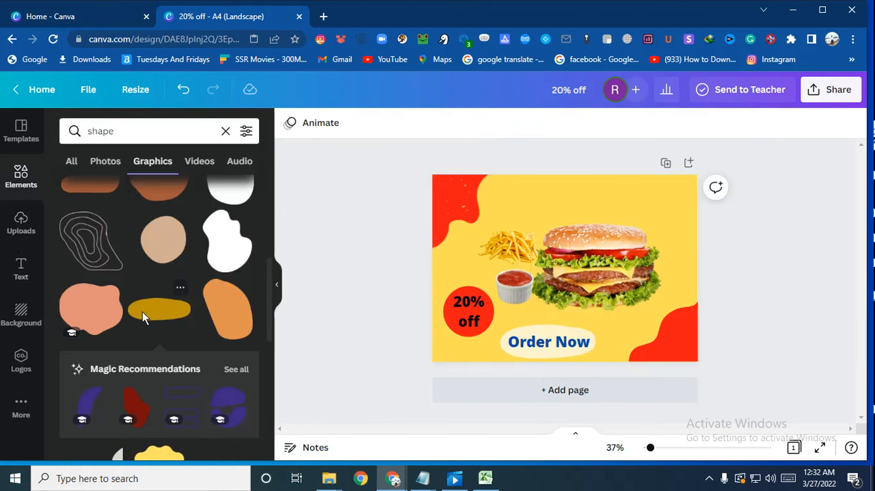
# Step: Copy the "Order Now" text, paste it and move the copy above the burger near the page's upper edge
pyautogui.rightClick(572, 346)
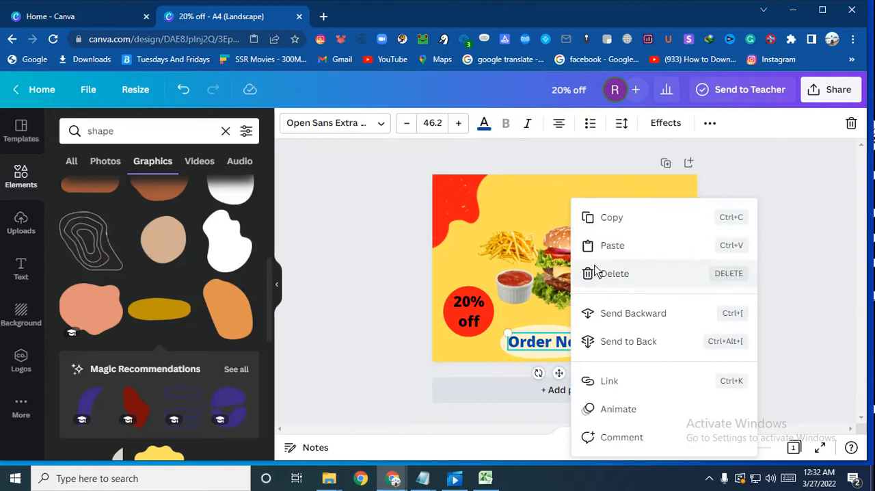
pyautogui.rightClick(609, 226)
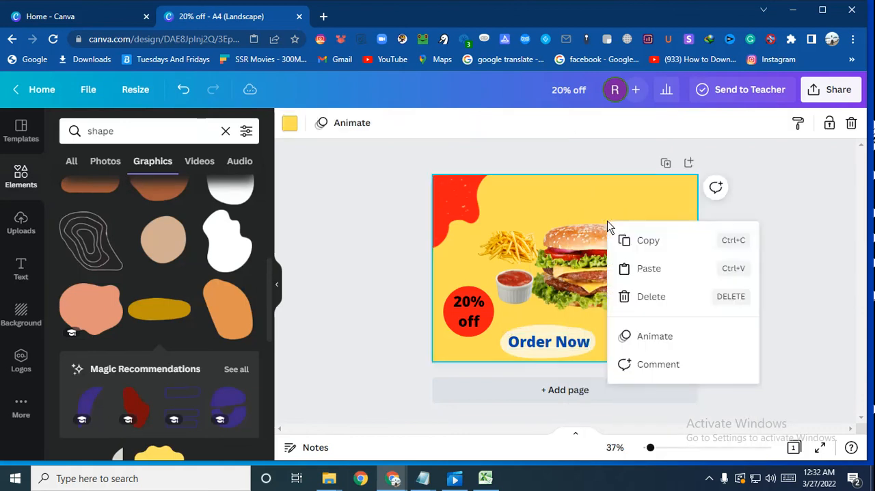
pyautogui.click(649, 269)
pyautogui.moveTo(573, 349); pyautogui.dragTo(573, 200)
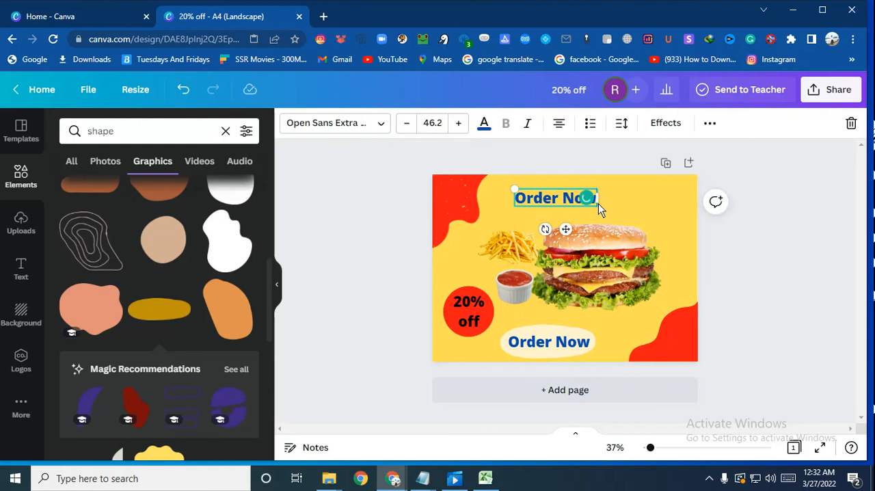
# Step: Replace the copied text above the burger with "Spicy Burger"
pyautogui.press('BackSpace')
pyautogui.press('BackSpace')
pyautogui.press('BackSpace')
pyautogui.press('BackSpace')
pyautogui.press('BackSpace')
pyautogui.press('BackSpace')
pyautogui.press('BackSpace')
pyautogui.press('BackSpace')
pyautogui.press('BackSpace')
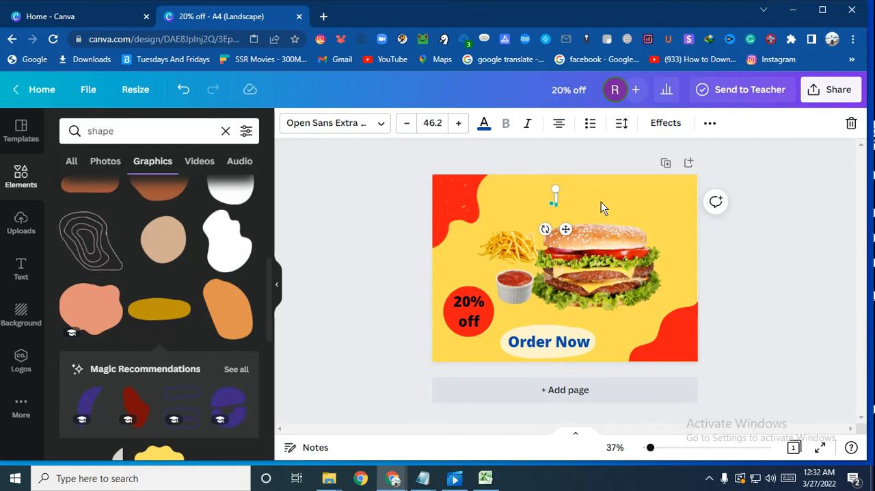
pyautogui.write('So')
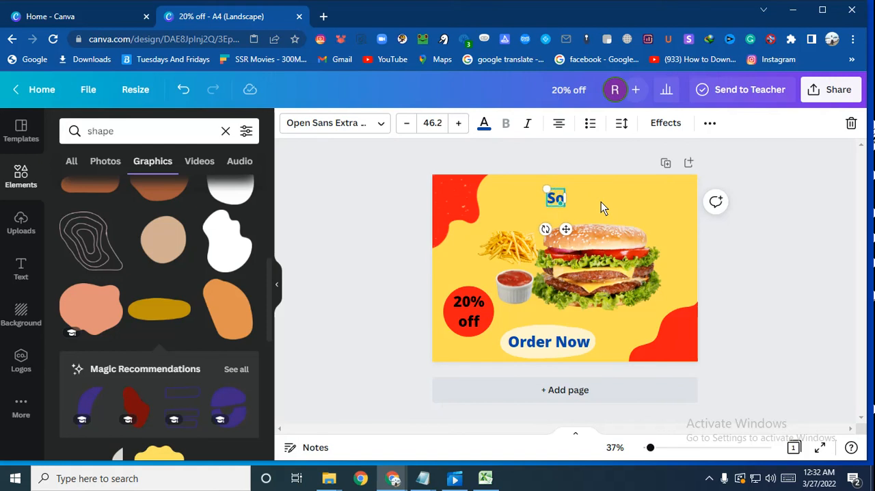
pyautogui.press('BackSpace')
pyautogui.write('pe')
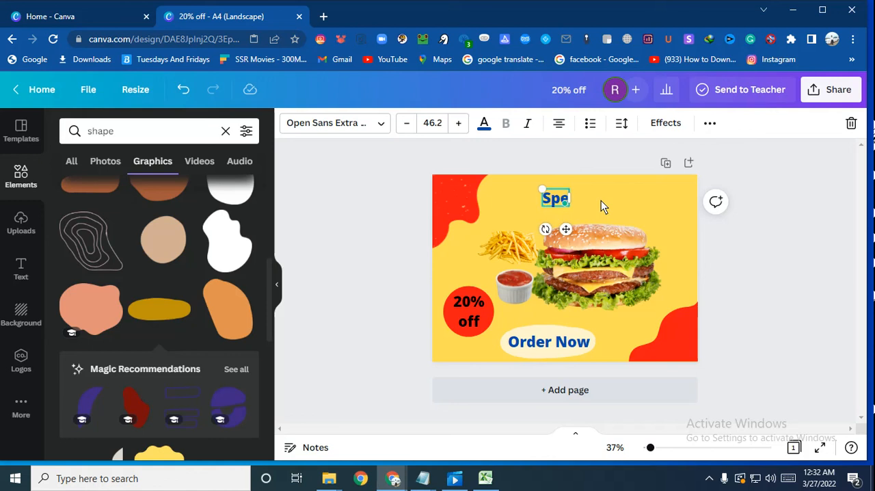
pyautogui.write('cy')
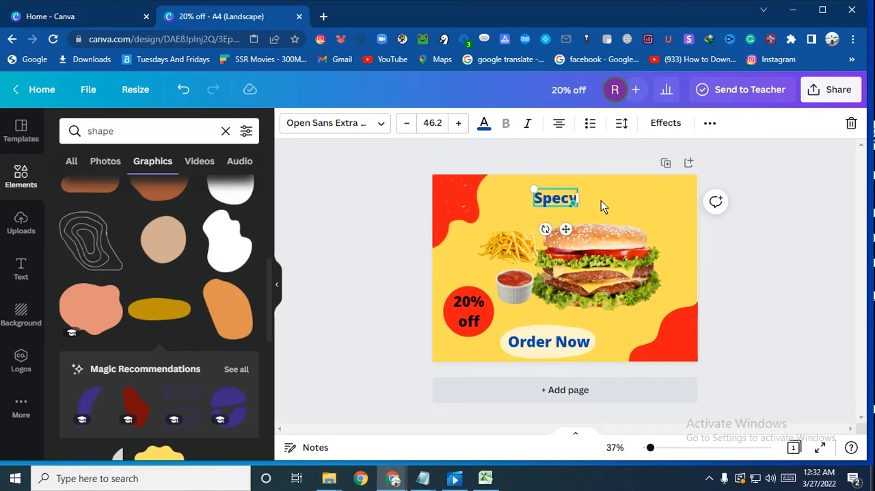
pyautogui.press('BackSpace')
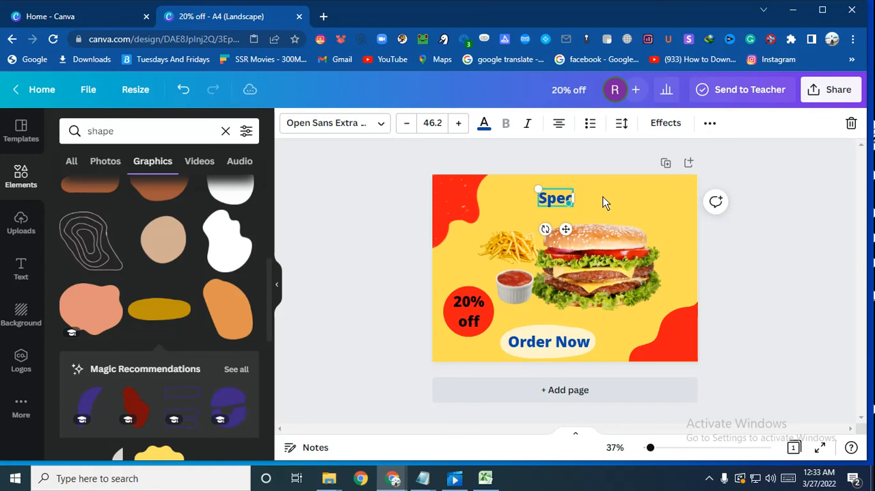
pyautogui.press('BackSpace')
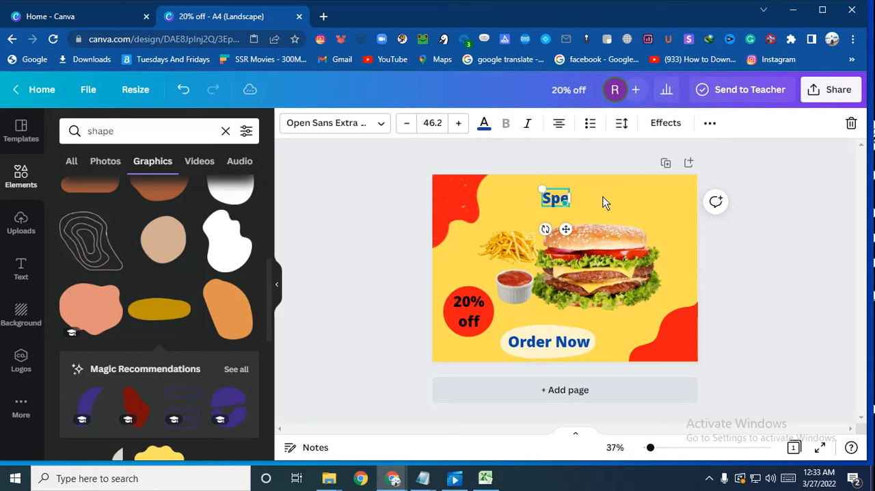
pyautogui.press('BackSpace')
pyautogui.write('i')
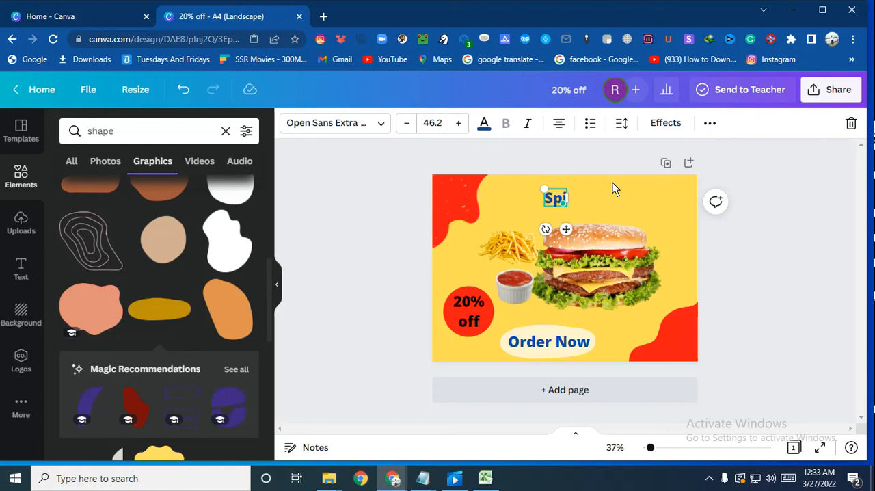
pyautogui.write('cy')
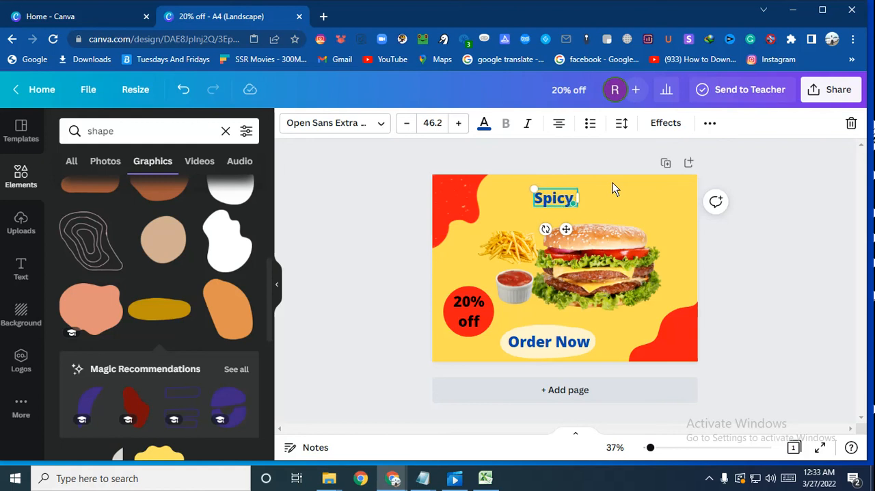
pyautogui.write(' Burg')
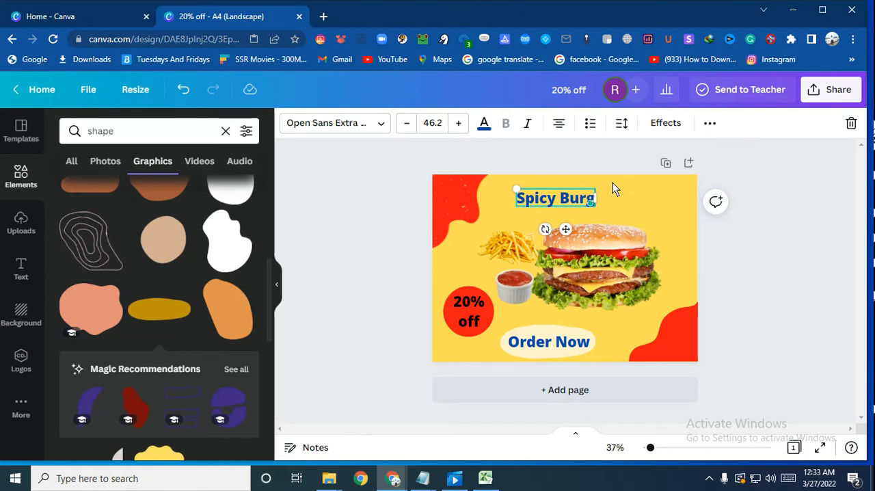
pyautogui.write('er')
pyautogui.write('r')
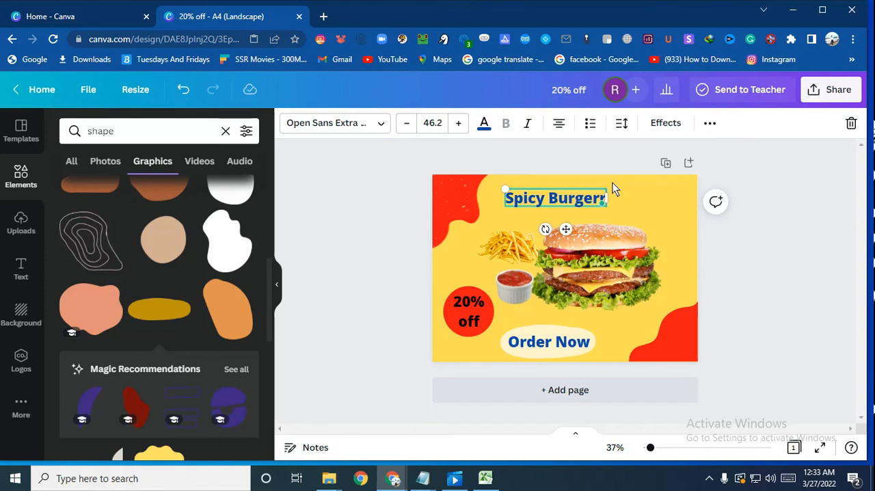
pyautogui.press('BackSpace')
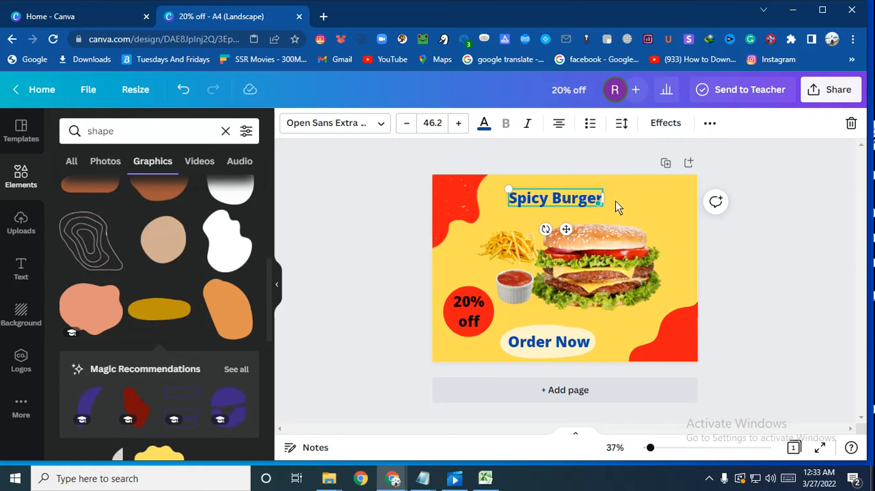
# Step: Widen the "Spicy Burger" text box beyond the length of its words
pyautogui.moveTo(602, 200); pyautogui.dragTo(656, 199)
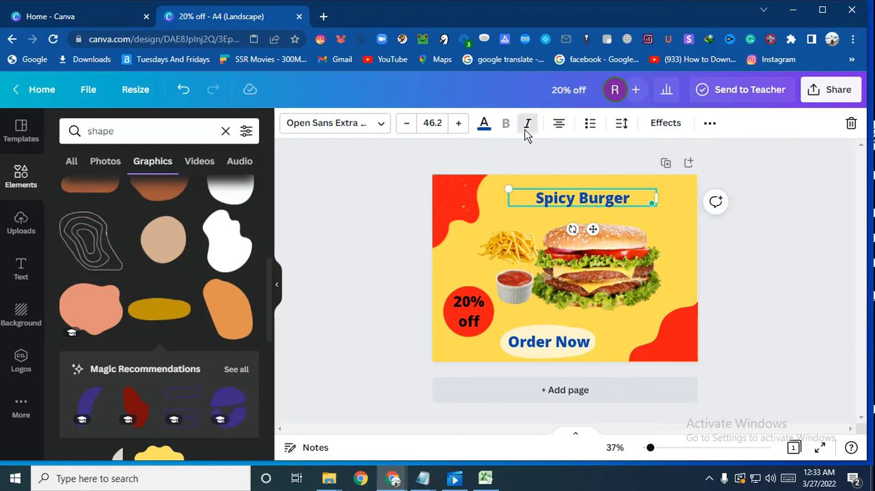
pyautogui.click(522, 189)
pyautogui.moveTo(523, 191); pyautogui.dragTo(623, 202)
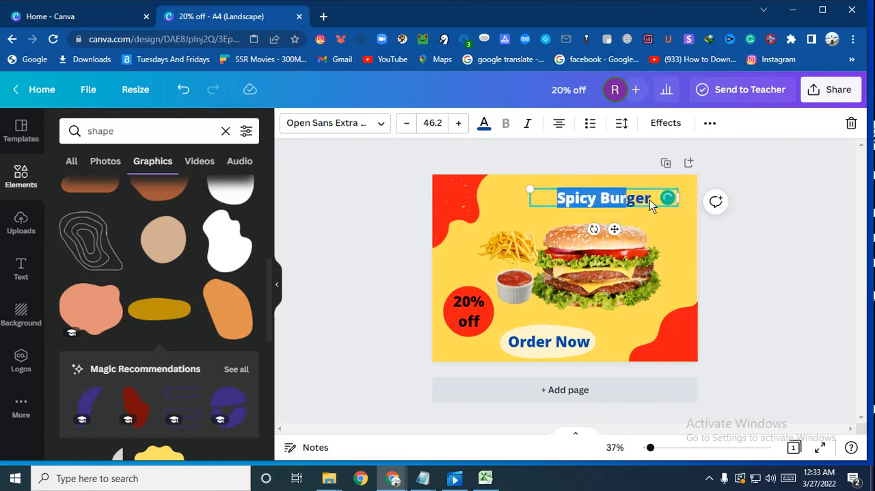
pyautogui.click(651, 199)
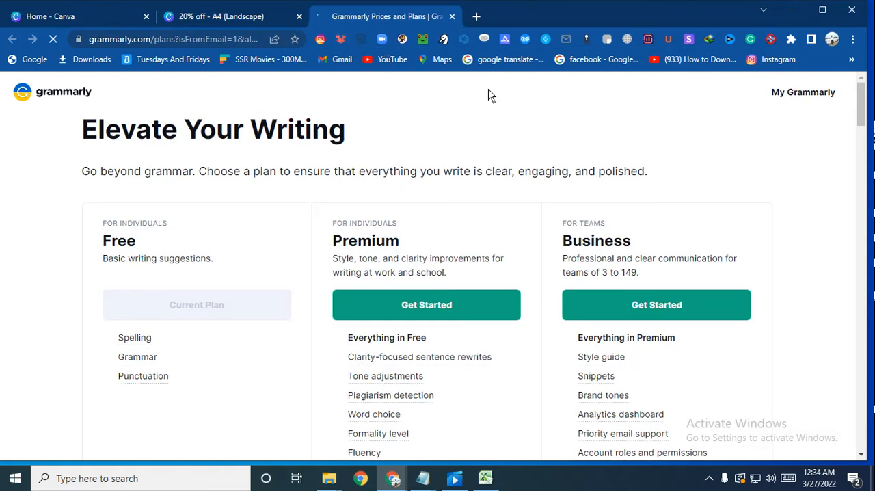
pyautogui.click(450, 17)
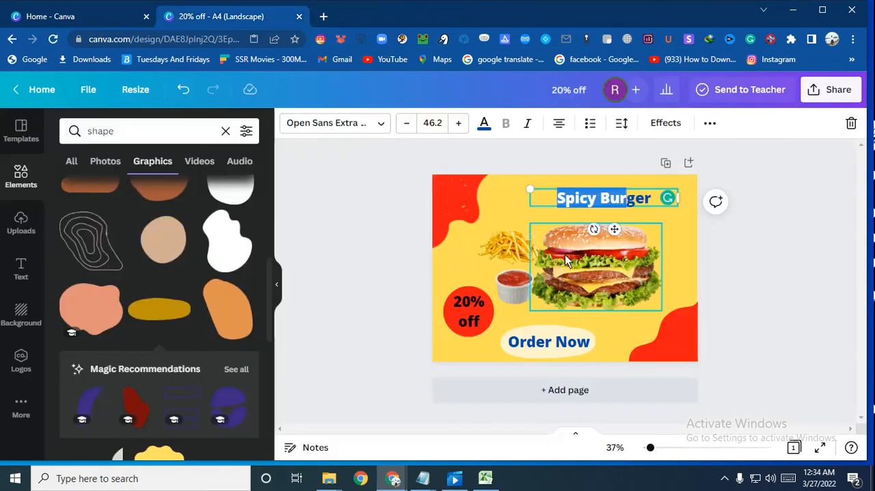
# Step: Move the "Spicy Burger" heading to the horizontal middle of the page's upper edge and make its text italic
pyautogui.click(494, 205)
pyautogui.click(589, 198)
pyautogui.moveTo(589, 199); pyautogui.dragTo(555, 194)
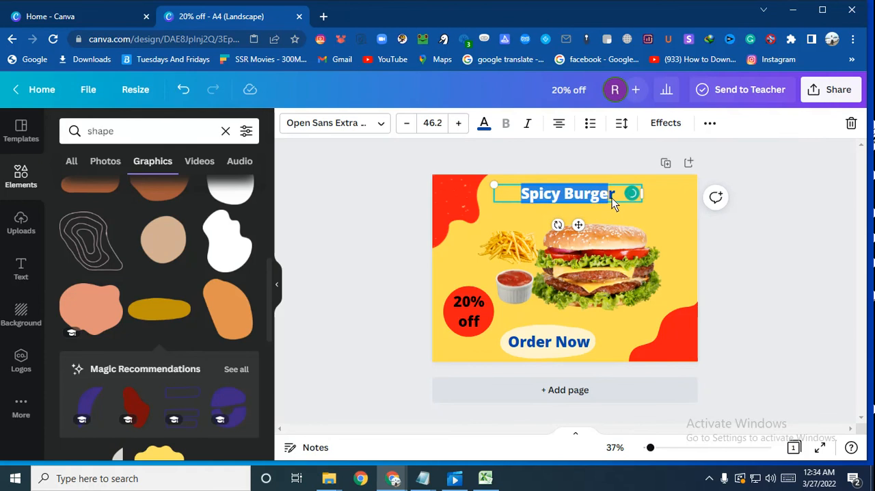
pyautogui.moveTo(612, 198); pyautogui.dragTo(617, 198)
pyautogui.click(527, 124)
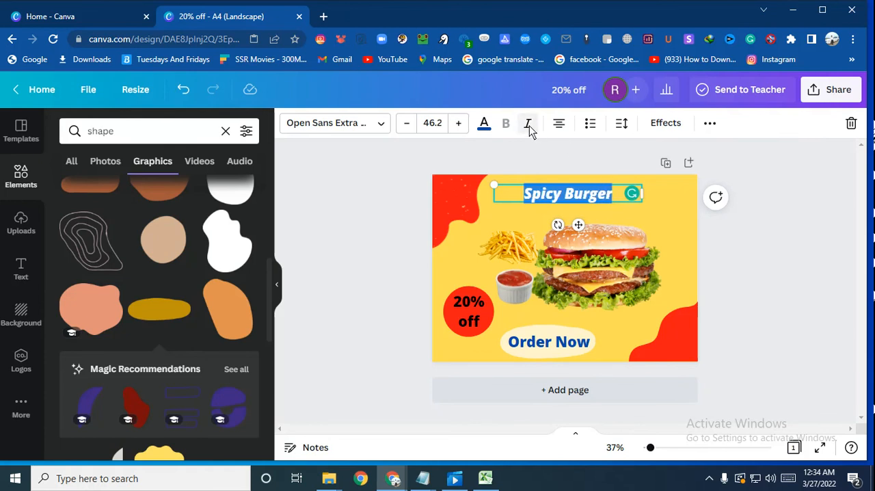
# Step: Increase the "Spicy Burger" heading's font size to 51.2
pyautogui.click(458, 123)
pyautogui.click(458, 123)
pyautogui.click(458, 123)
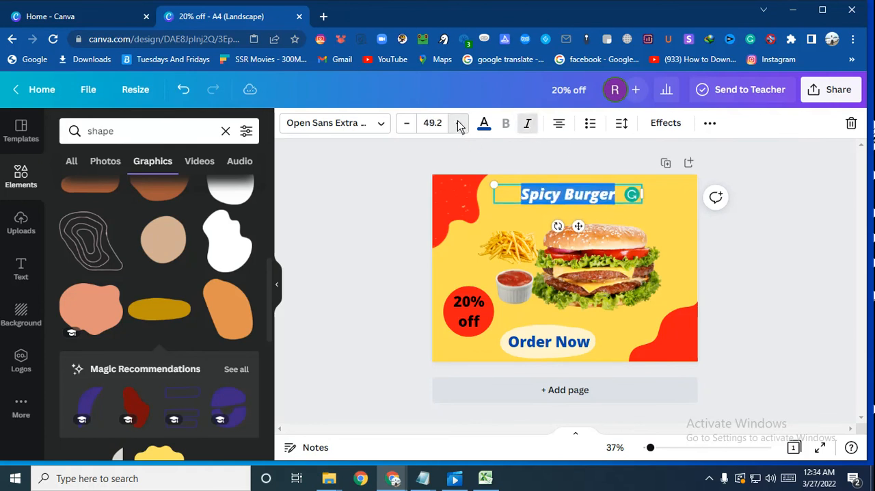
pyautogui.click(458, 123)
pyautogui.click(458, 123)
pyautogui.click(383, 178)
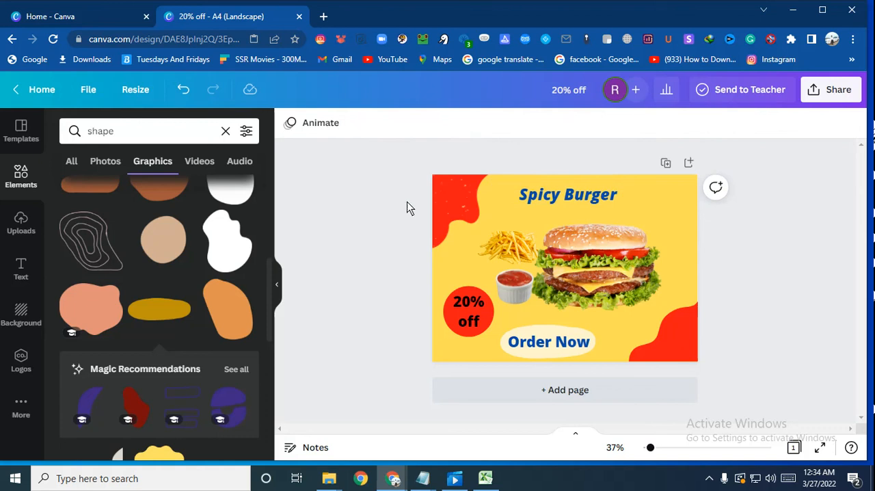
# Step: Move the "Spicy Burger" heading slightly down and to the right, closer to the top of the burger
pyautogui.click(589, 204)
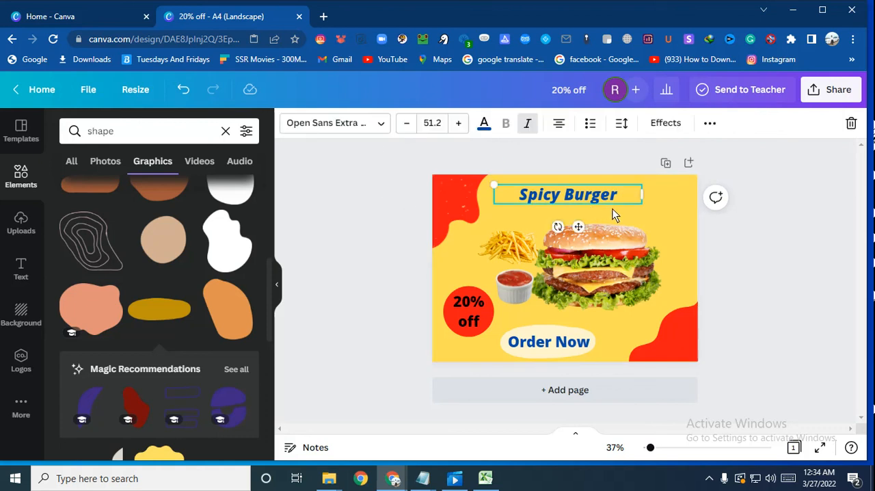
pyautogui.click(794, 267)
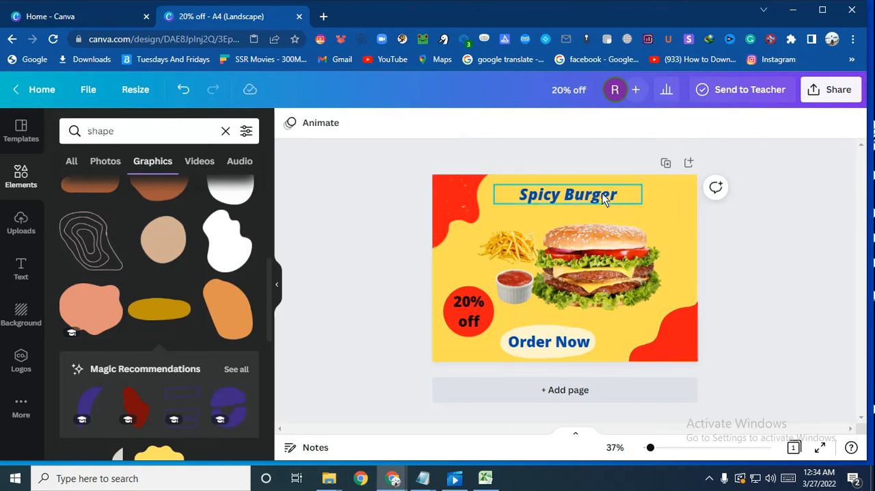
pyautogui.moveTo(604, 197)
pyautogui.mouseDown()
pyautogui.moveTo(613, 205)
pyautogui.moveTo(609, 198)
pyautogui.mouseUp()
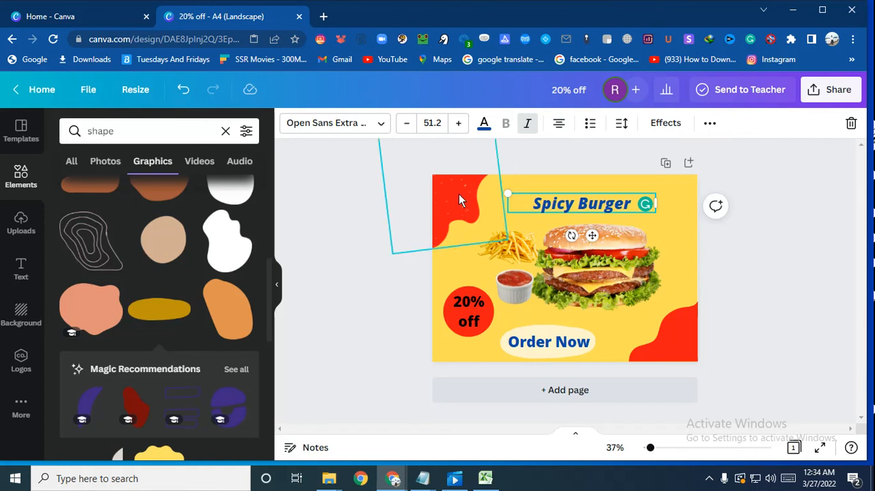
# Step: Try lime green, terracotta and #b34f00 on the "Spicy Burger" text, then apply the dark red from the ketchup's photo colours
pyautogui.click(483, 124)
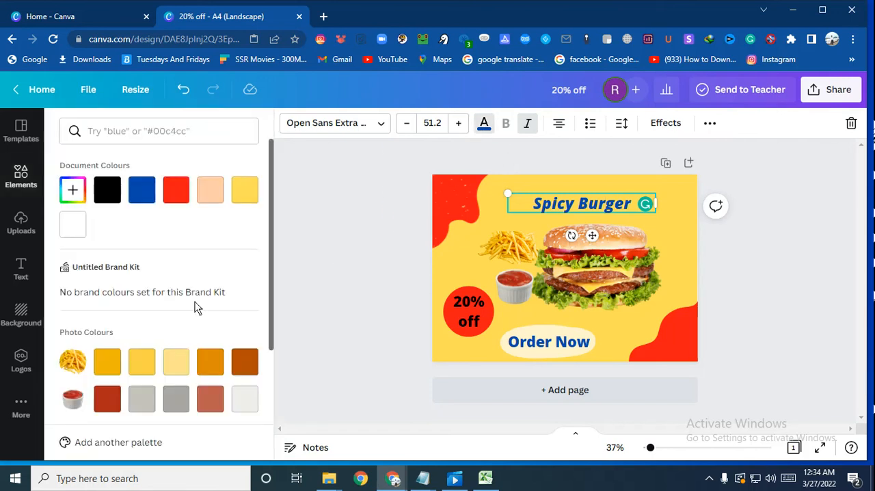
pyautogui.scroll(-2, 178, 285)
pyautogui.scroll(-2, 185, 354)
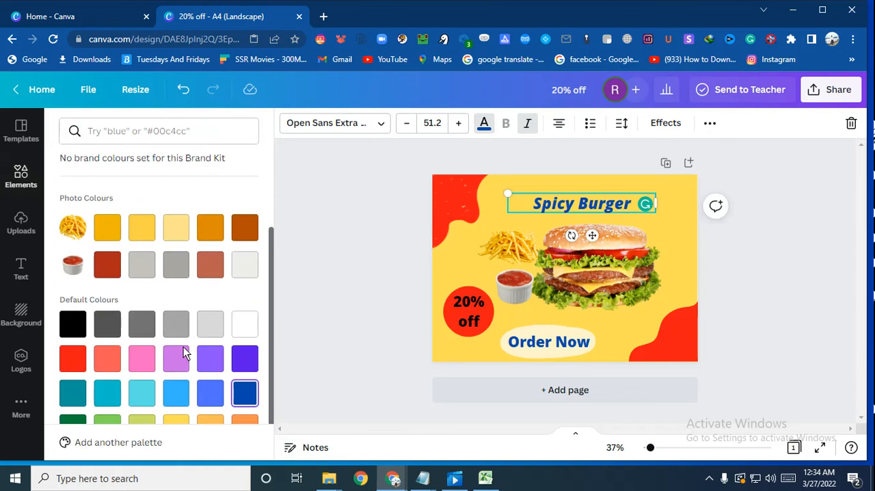
pyautogui.click(153, 400)
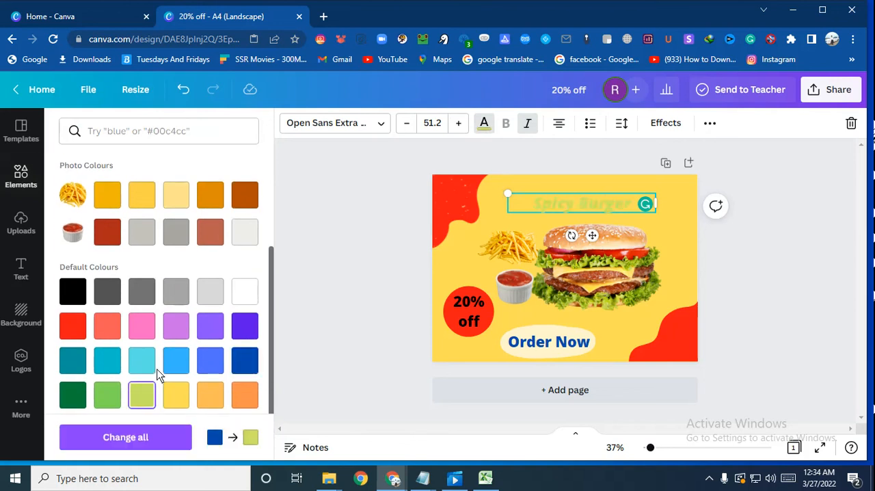
pyautogui.click(214, 233)
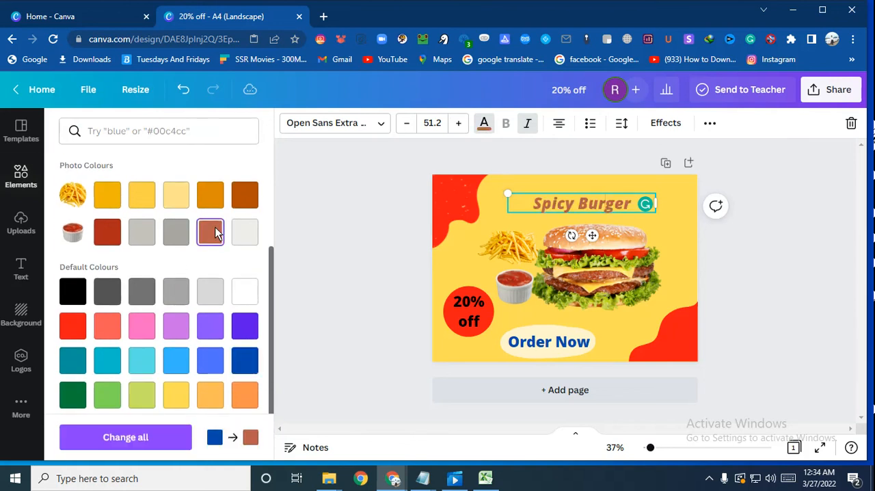
pyautogui.click(244, 195)
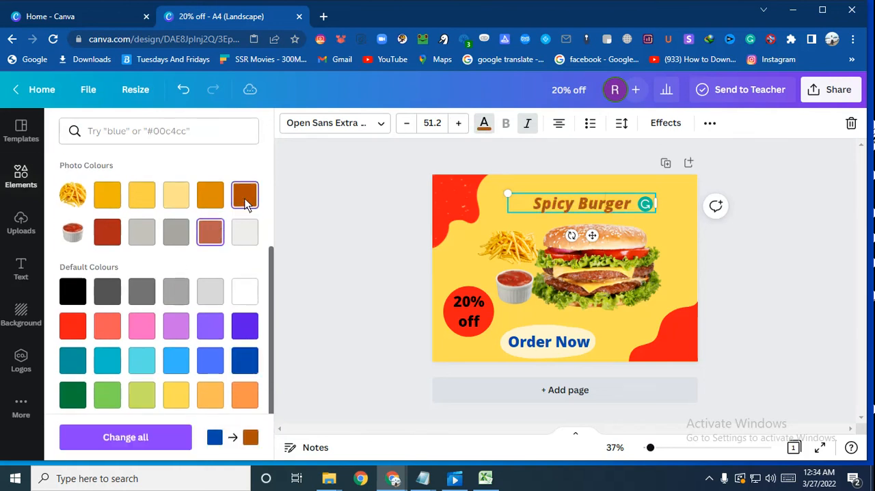
pyautogui.click(106, 232)
# Step: Give the "Spicy Burger" text a brighter custom red with its hue shifted towards pink, and deselect the heading
pyautogui.scroll(2, 114, 236)
pyautogui.scroll(3, 118, 241)
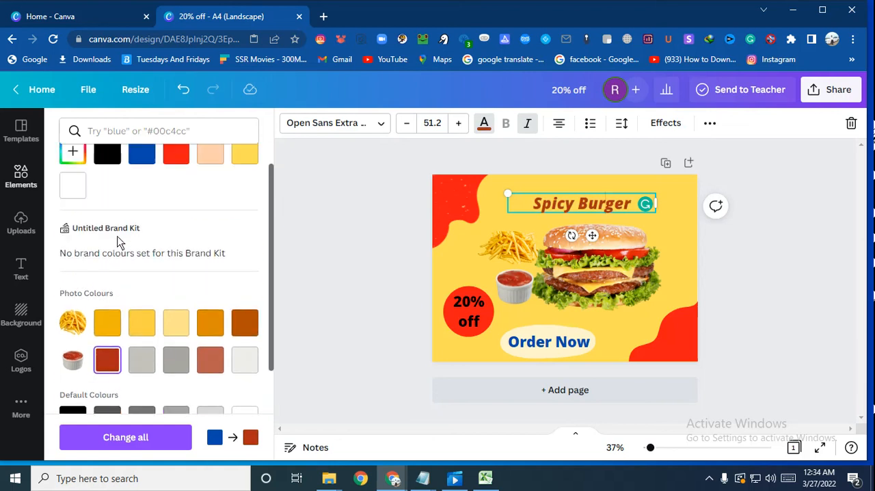
pyautogui.click(74, 155)
pyautogui.moveTo(216, 204); pyautogui.dragTo(227, 189)
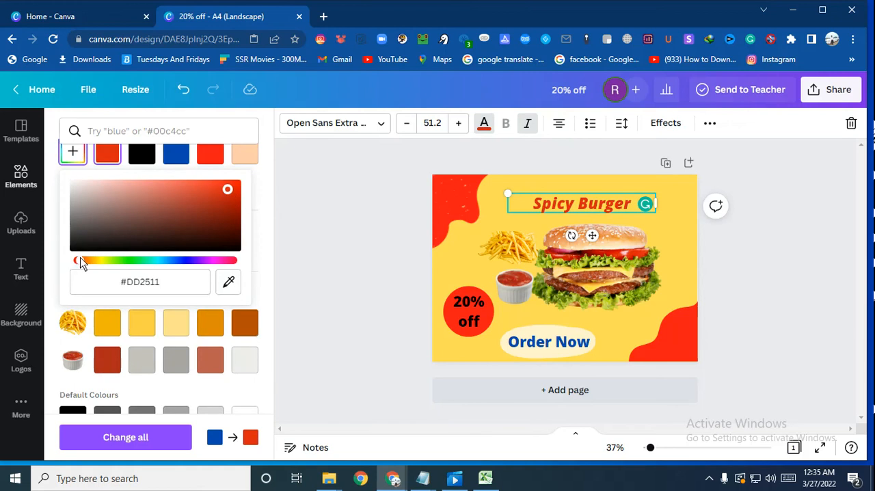
pyautogui.moveTo(80, 260); pyautogui.dragTo(232, 259)
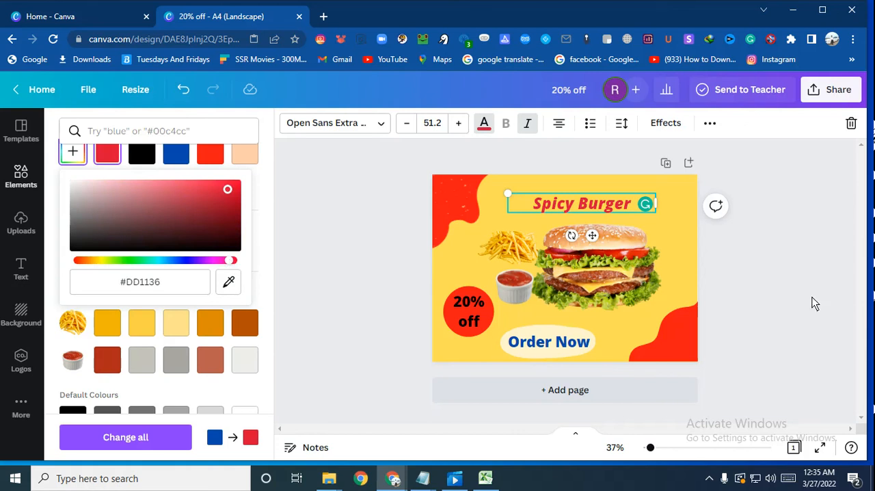
pyautogui.click(798, 285)
pyautogui.click(799, 283)
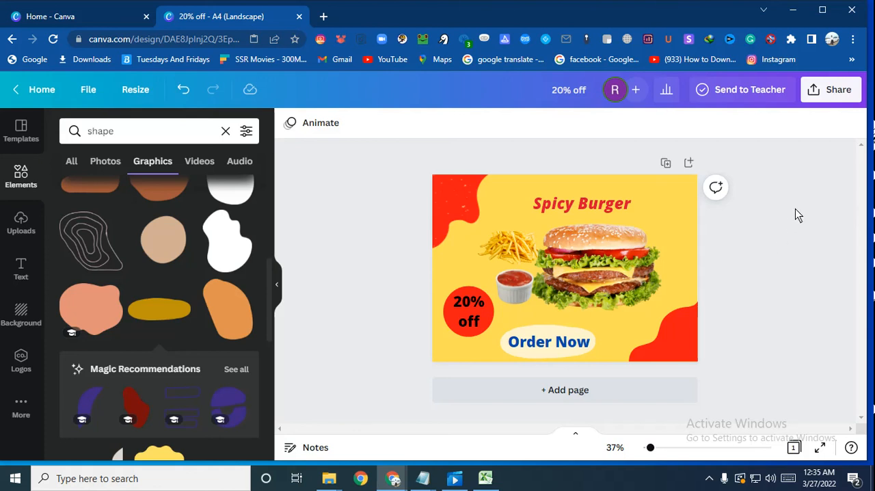
pyautogui.click(708, 477)
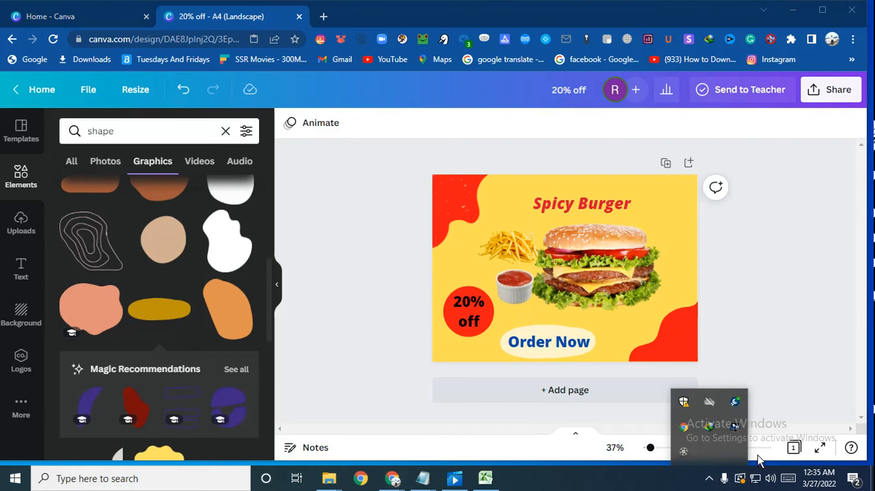
pyautogui.click(711, 480)
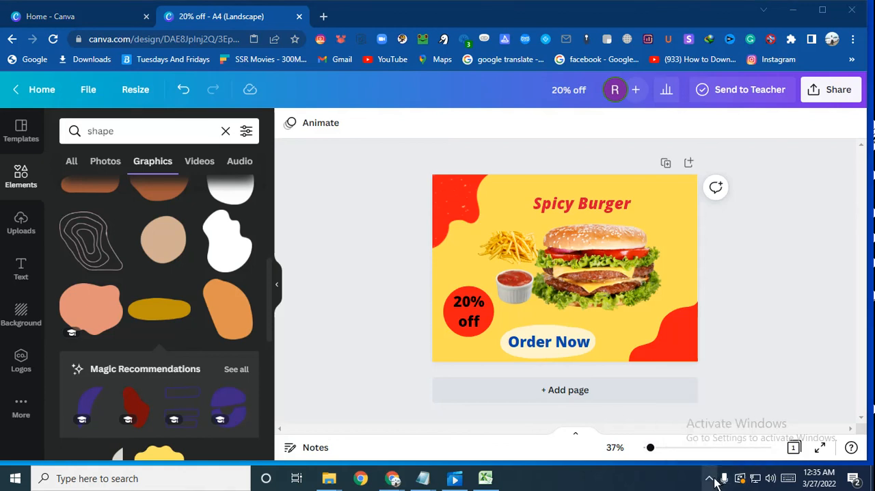
pyautogui.click(710, 480)
pyautogui.click(683, 451)
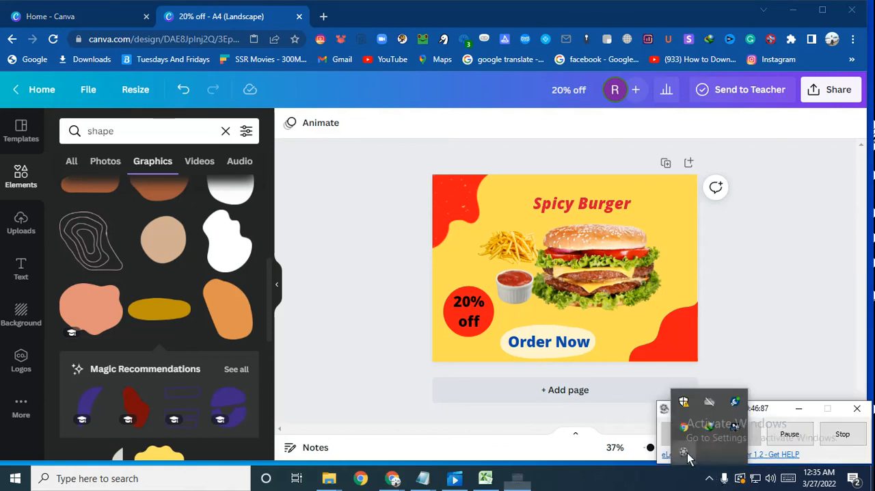
pyautogui.click(783, 435)
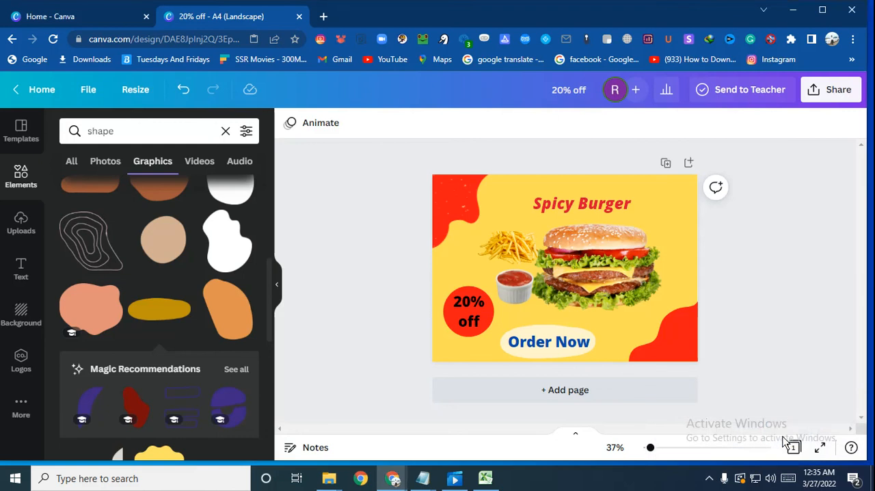
pyautogui.click(709, 478)
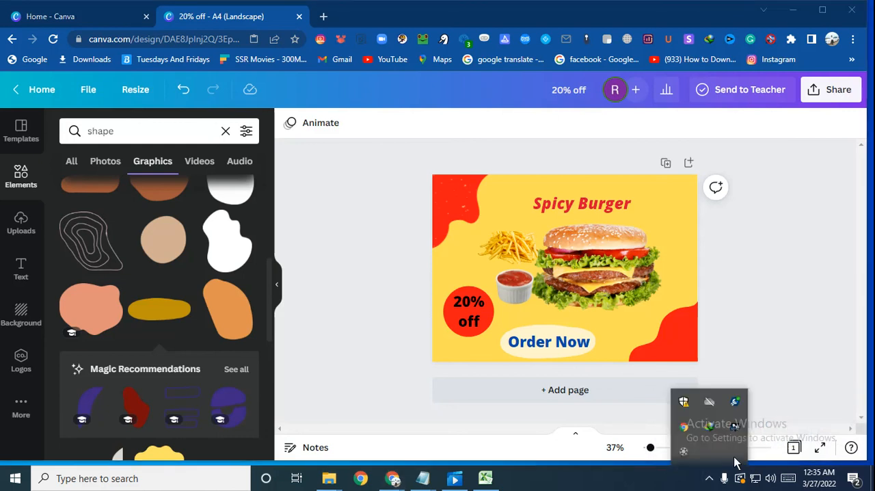
pyautogui.click(684, 451)
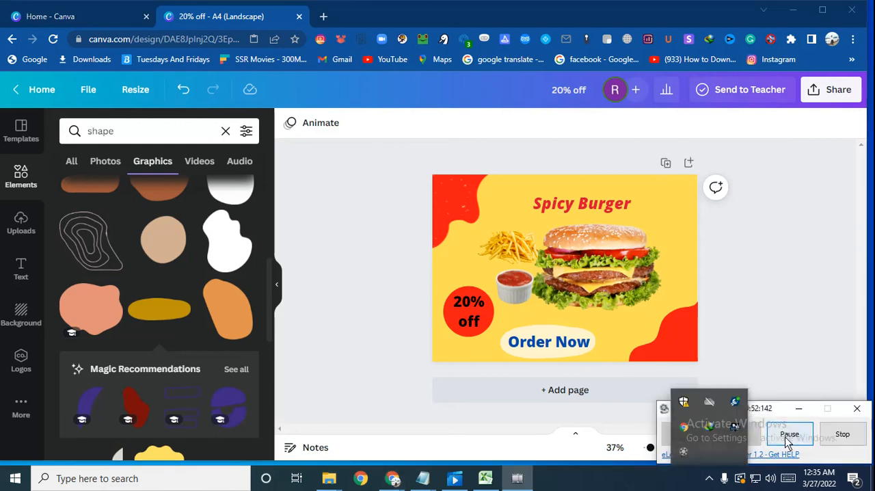